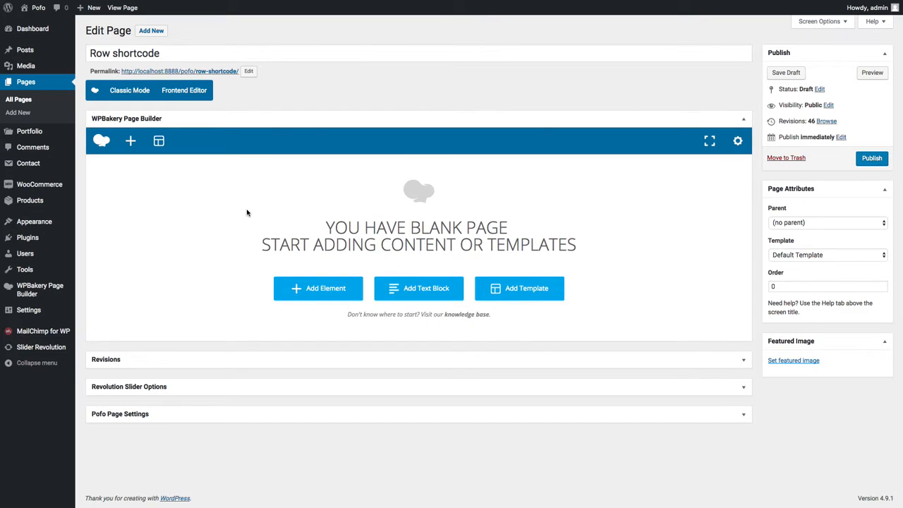
- Add a Row element to the blank page
{"action": "left_click", "coordinate": [312, 295]}
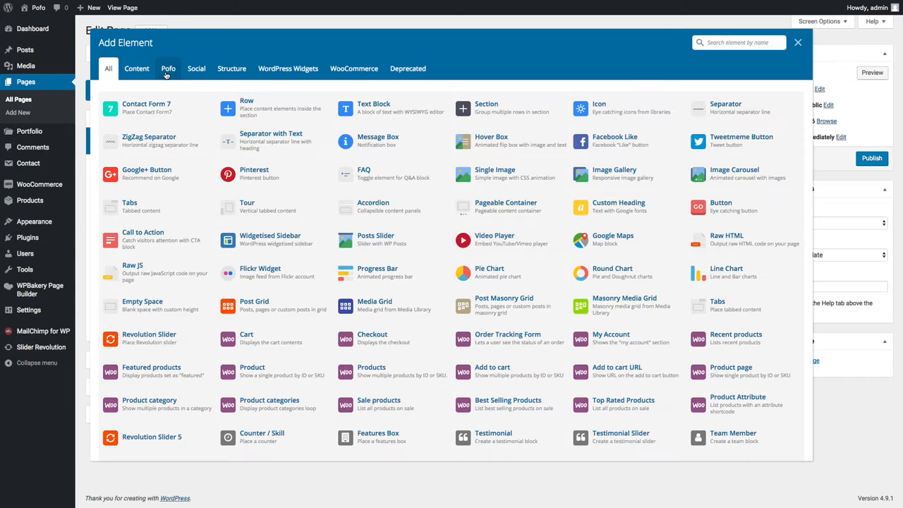
{"action": "left_click", "coordinate": [168, 71]}
{"action": "left_click", "coordinate": [152, 111]}
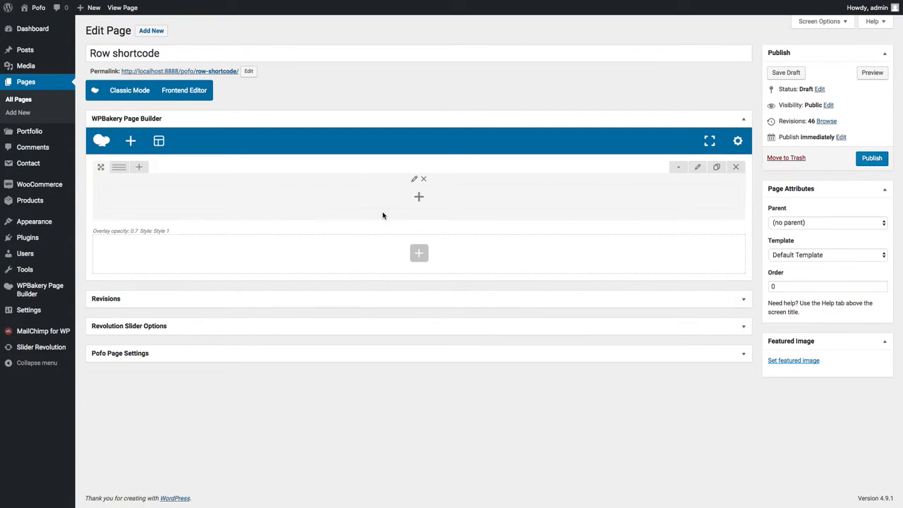
- Insert a Text Block with three paragraphs of placeholder text into the row and preview the page
{"action": "left_click", "coordinate": [419, 199]}
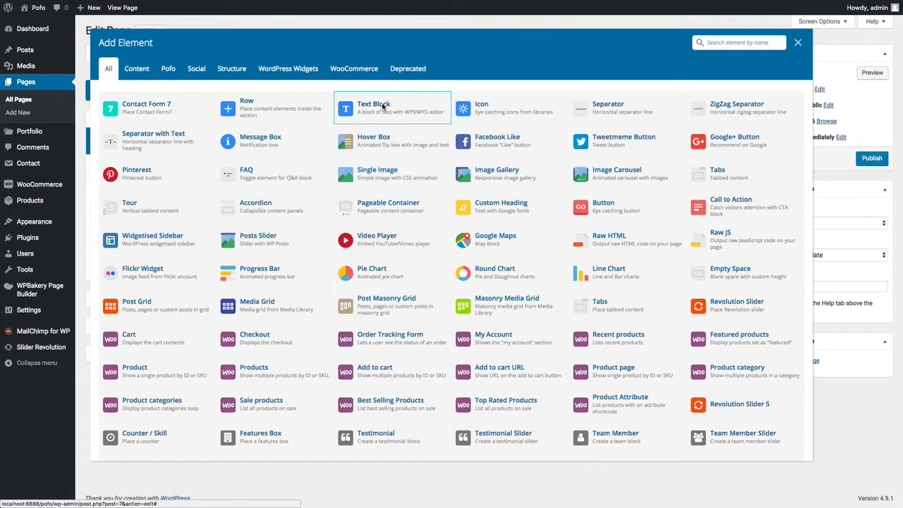
{"action": "left_click", "coordinate": [383, 105]}
{"action": "left_click", "coordinate": [397, 144]}
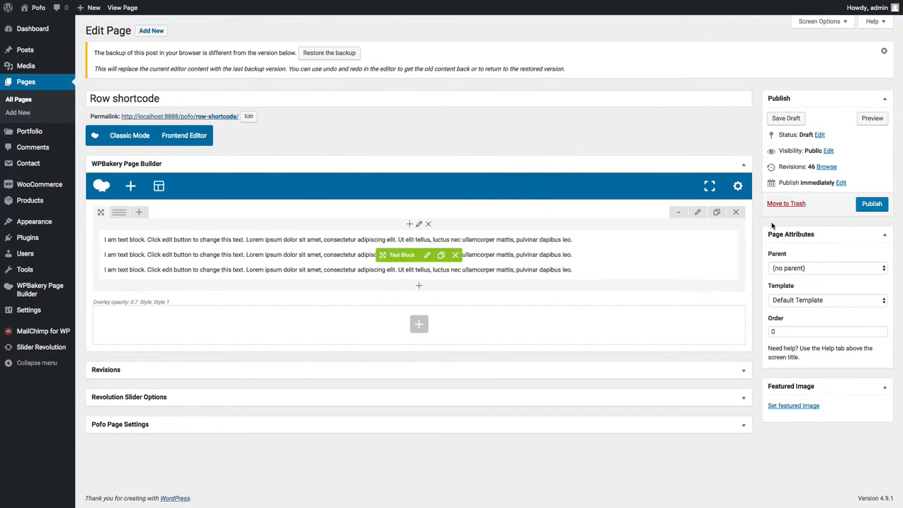
{"action": "left_click", "coordinate": [867, 120]}
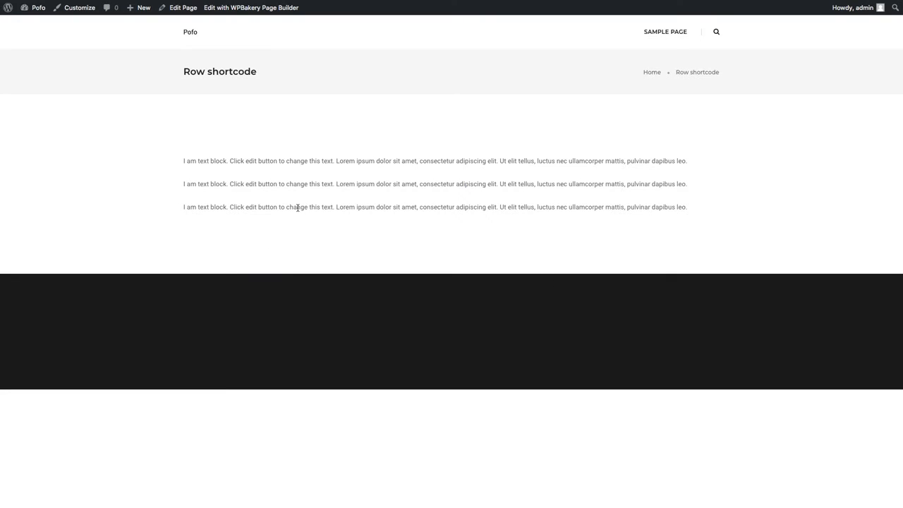
{"action": "key", "text": "ctrl+shift+Tab"}
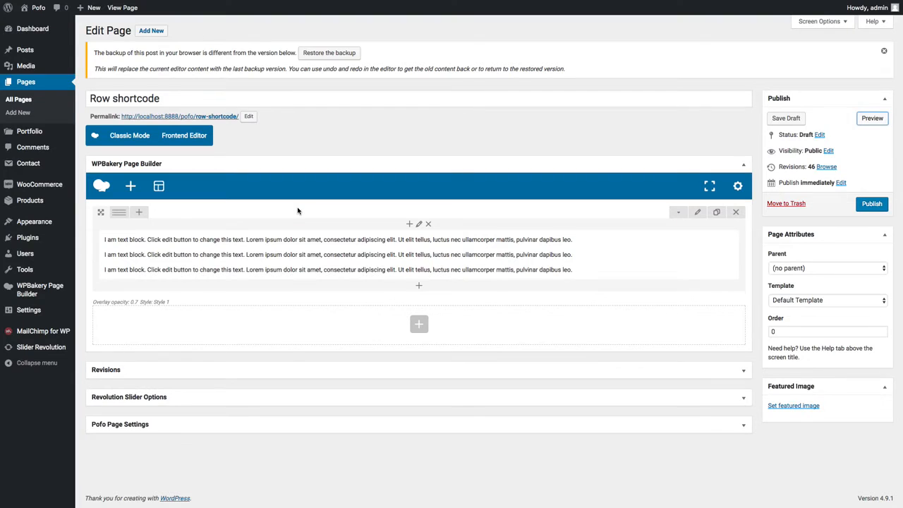
- Review the row's settings for Background Video, Overlay, Scroll Down, Design Options and Extras
{"action": "left_click", "coordinate": [697, 214]}
{"action": "left_click", "coordinate": [357, 69]}
{"action": "left_click", "coordinate": [404, 69]}
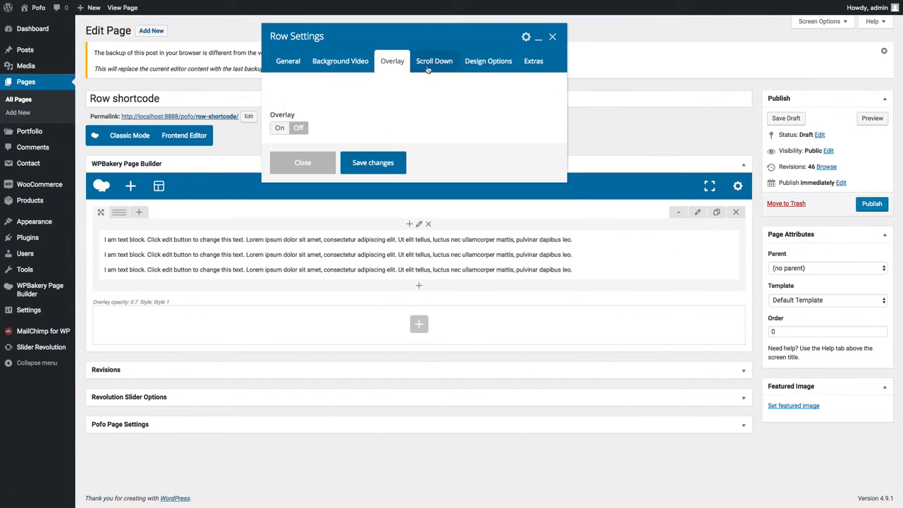
{"action": "left_click", "coordinate": [430, 65]}
{"action": "left_click", "coordinate": [479, 63]}
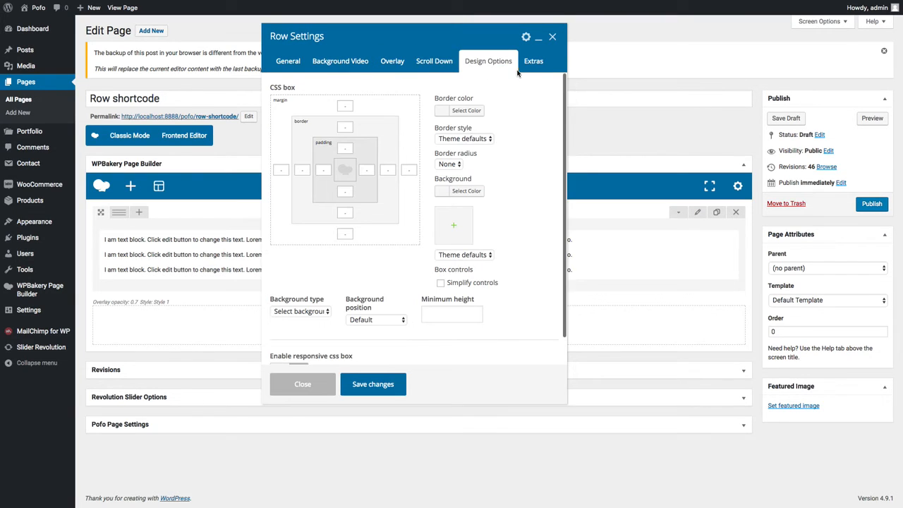
{"action": "left_click", "coordinate": [534, 66]}
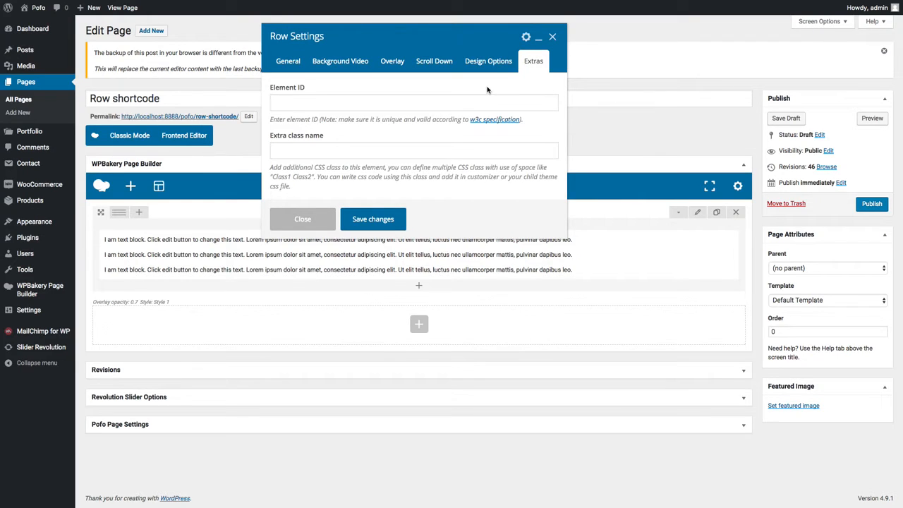
- Set the row's background color to orange #dd9933 in its design options, save the row and preview the page
{"action": "left_click", "coordinate": [489, 65]}
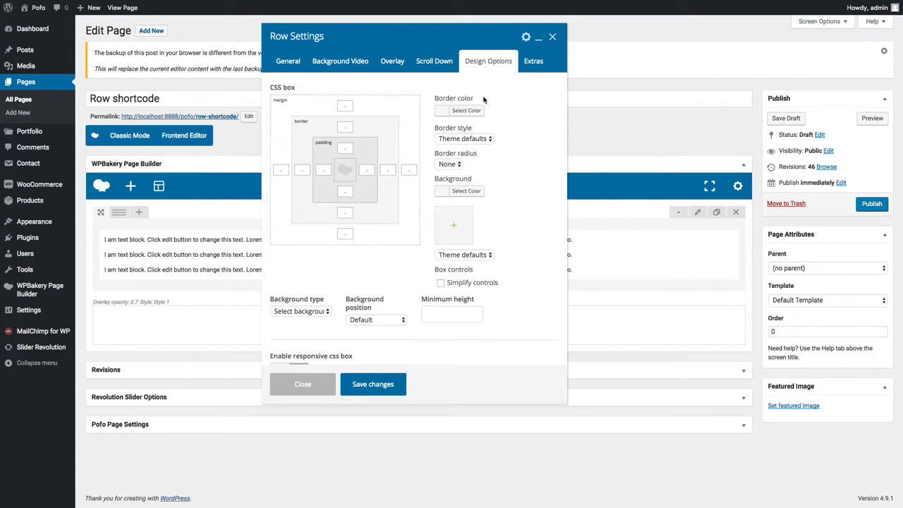
{"action": "left_click", "coordinate": [458, 196]}
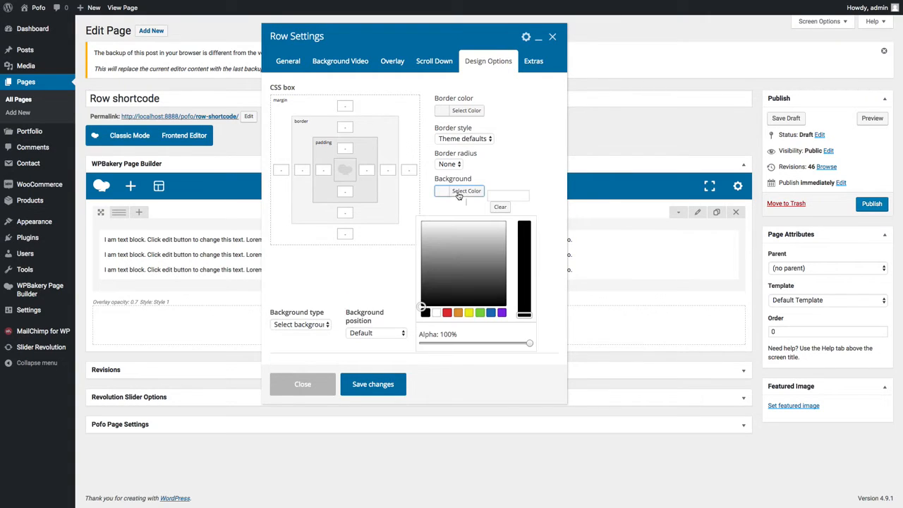
{"action": "left_click", "coordinate": [458, 312]}
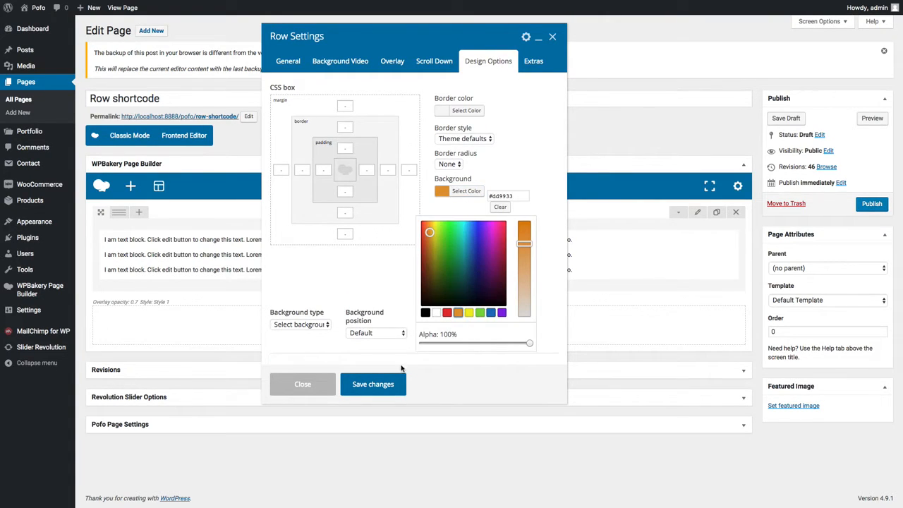
{"action": "left_click", "coordinate": [395, 306]}
{"action": "left_click", "coordinate": [373, 385]}
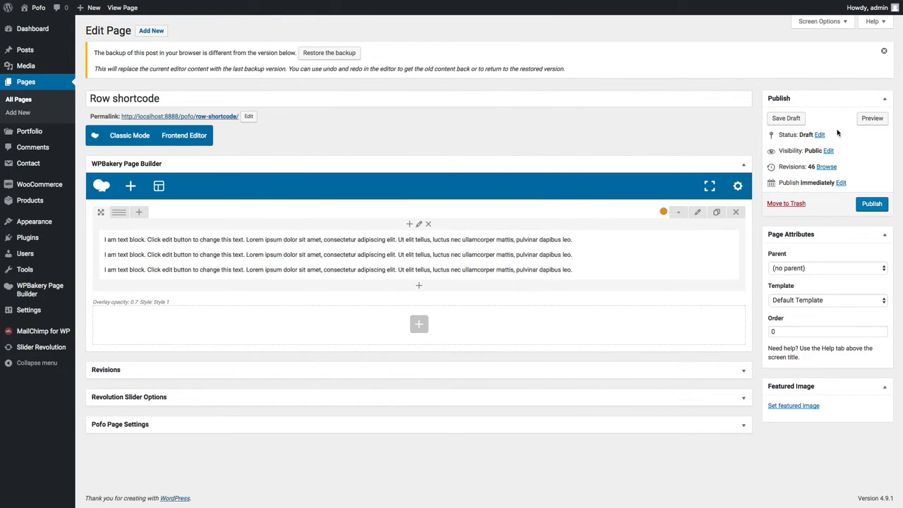
{"action": "left_click", "coordinate": [873, 120]}
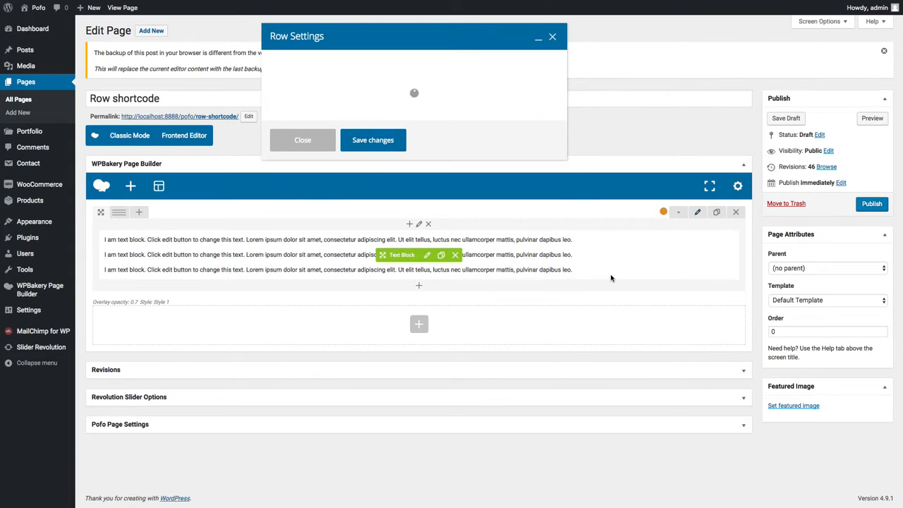
- Clear the row's background color
{"action": "left_click", "coordinate": [486, 64]}
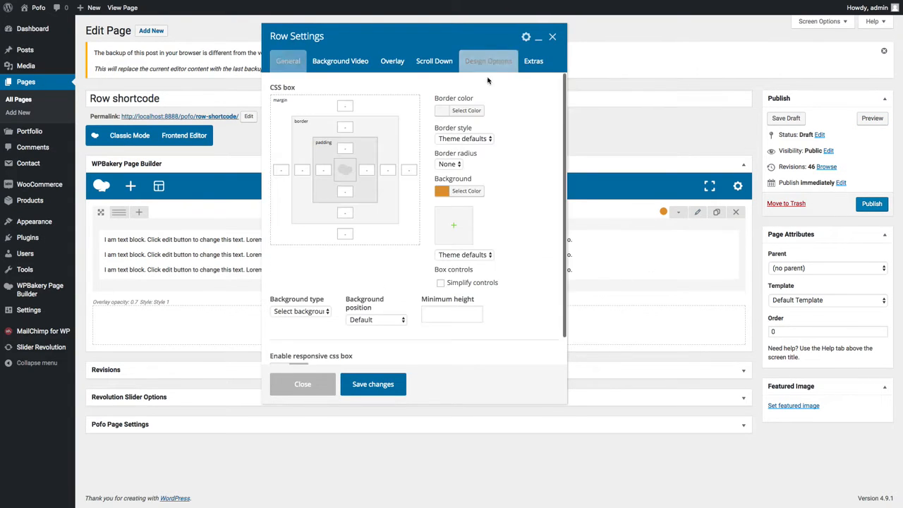
{"action": "left_click", "coordinate": [465, 191]}
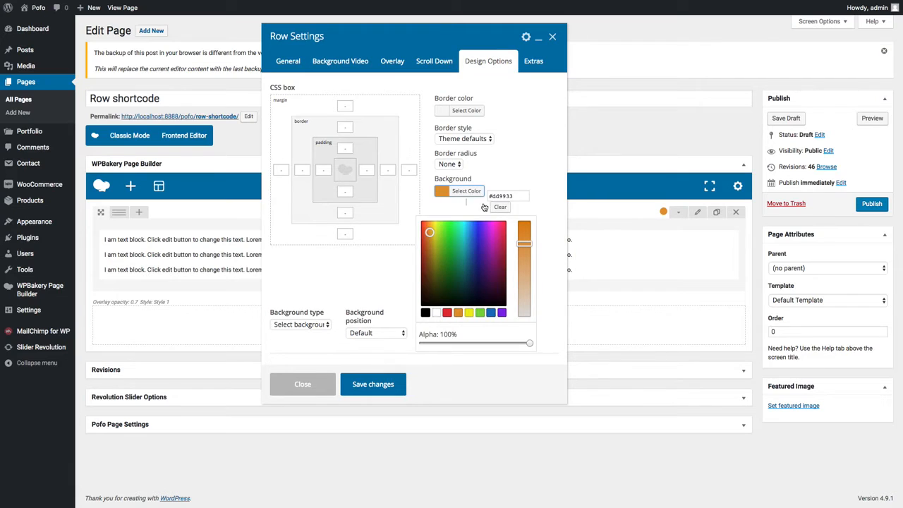
{"action": "left_click", "coordinate": [500, 207]}
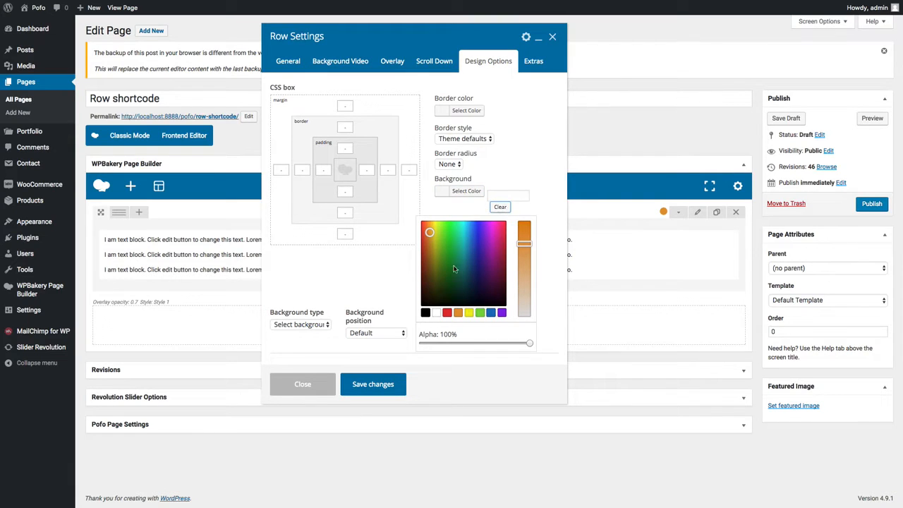
- Enable a video background for the row with video type YouTube, save the changes and preview the page
{"action": "left_click", "coordinate": [342, 62]}
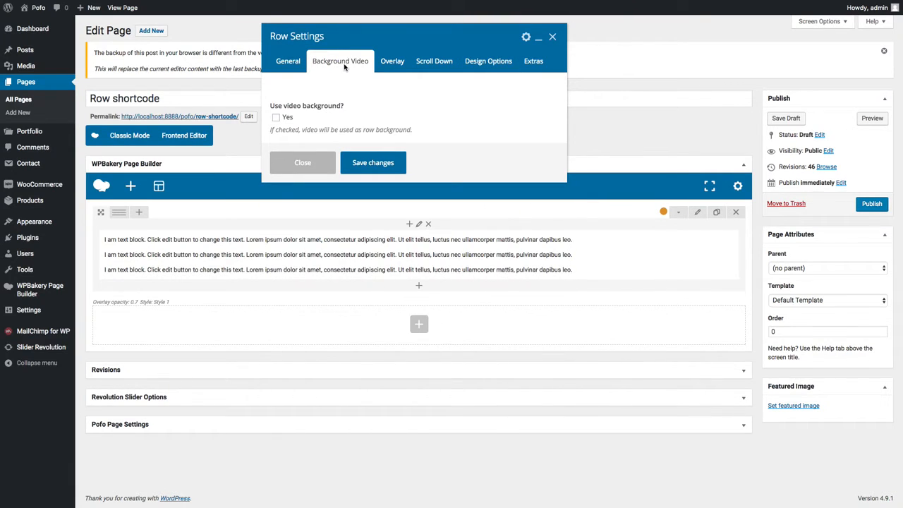
{"action": "left_click", "coordinate": [286, 118]}
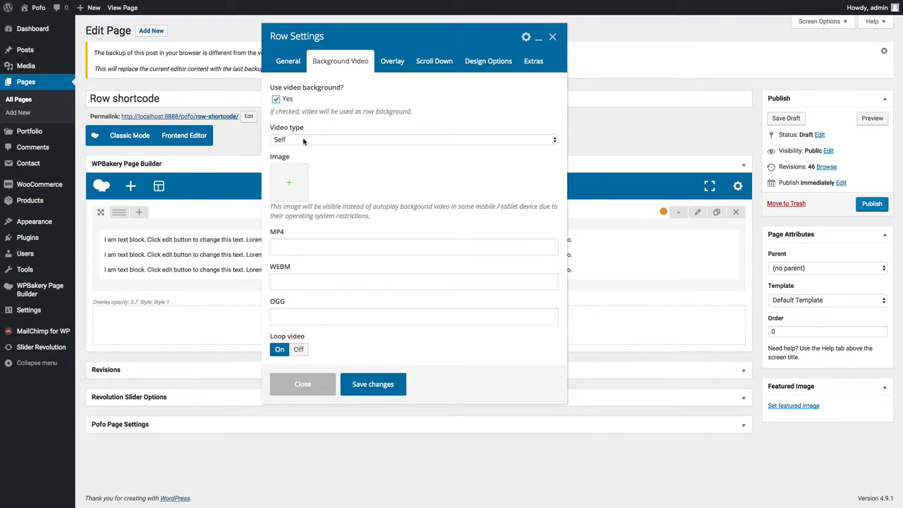
{"action": "left_click", "coordinate": [295, 247]}
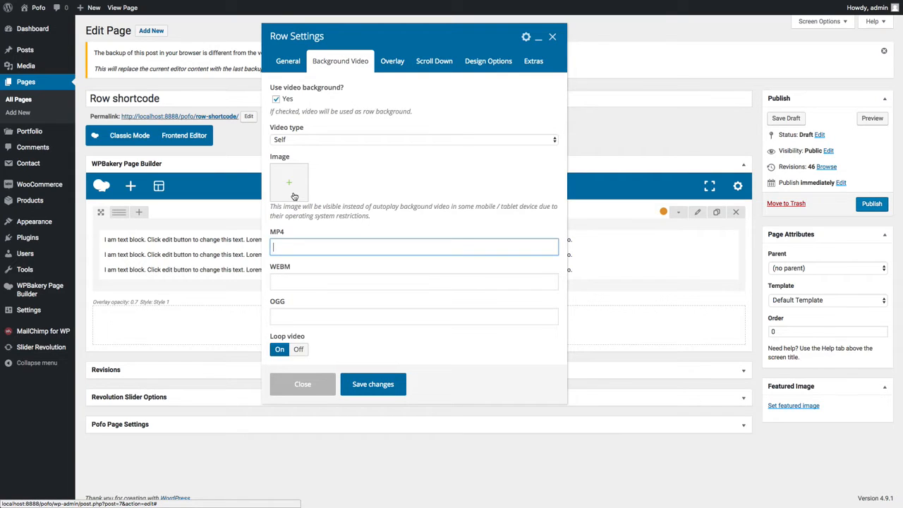
{"action": "left_click", "coordinate": [302, 140]}
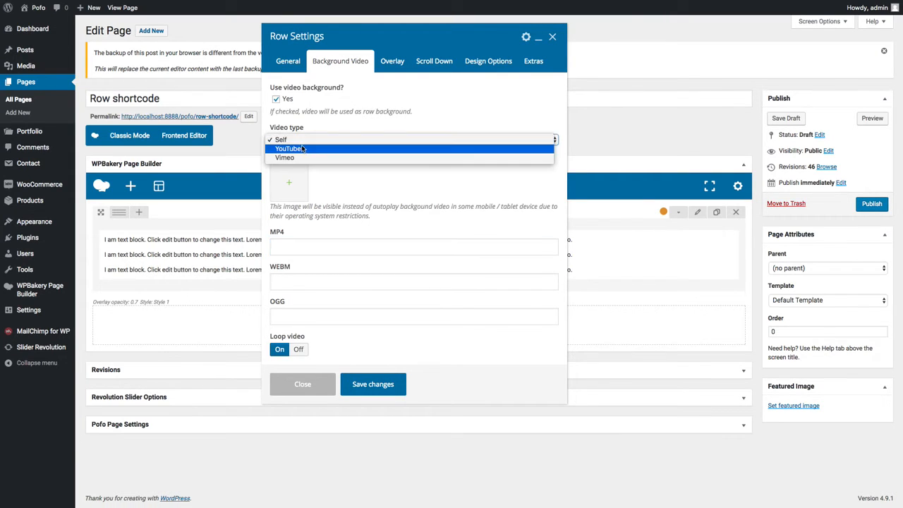
{"action": "left_click", "coordinate": [302, 149]}
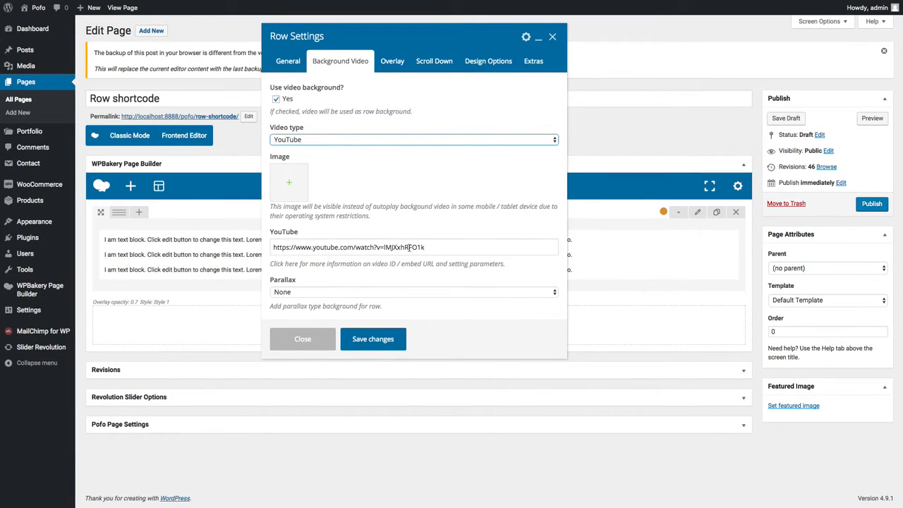
{"action": "left_click", "coordinate": [372, 340]}
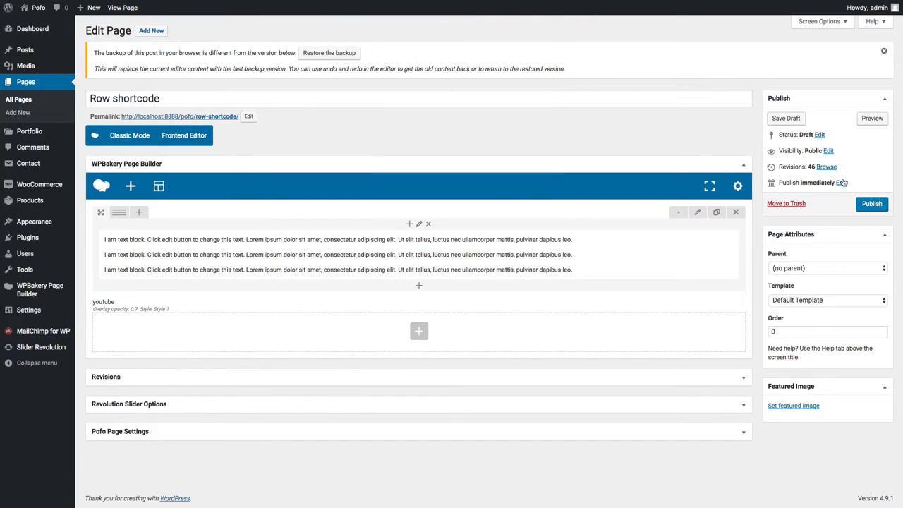
{"action": "left_click", "coordinate": [873, 119]}
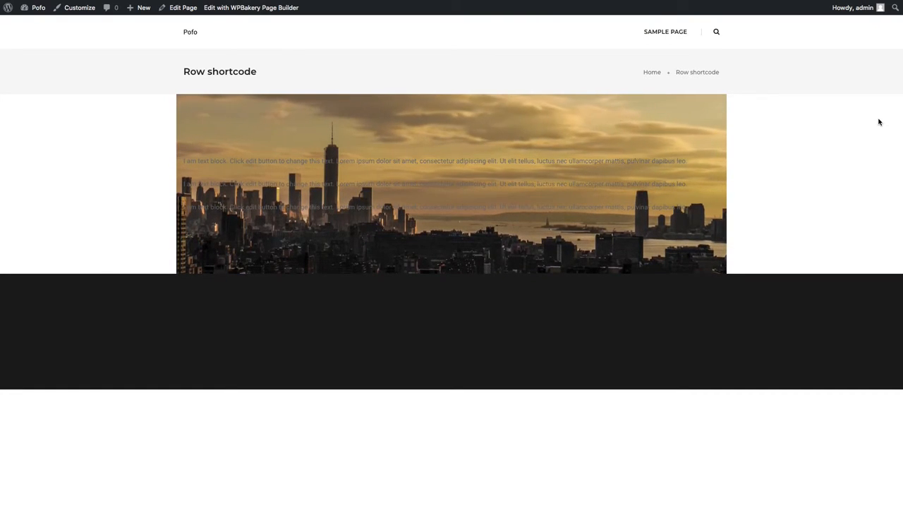
{"action": "key", "text": "ctrl+w"}
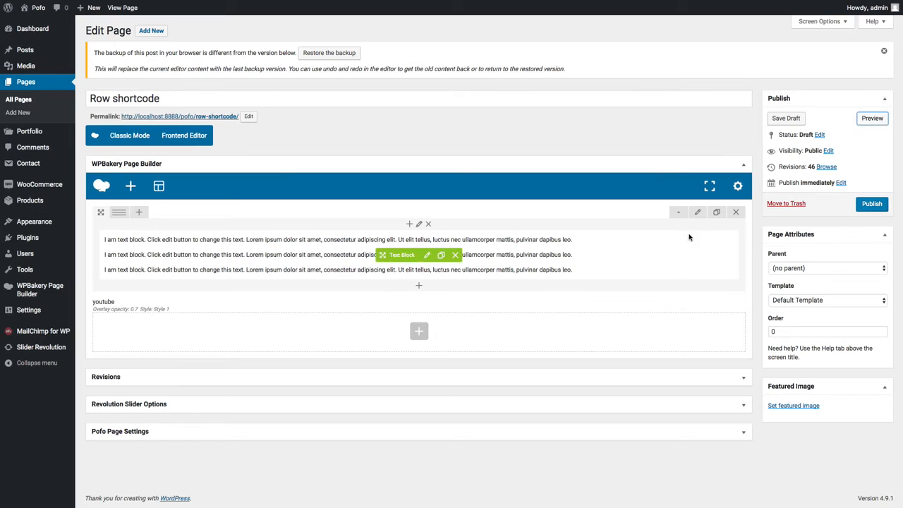
- Turn off the row's video background, assign a background image from the media library instead, save and preview the page
{"action": "left_click", "coordinate": [700, 214]}
{"action": "left_click", "coordinate": [282, 100]}
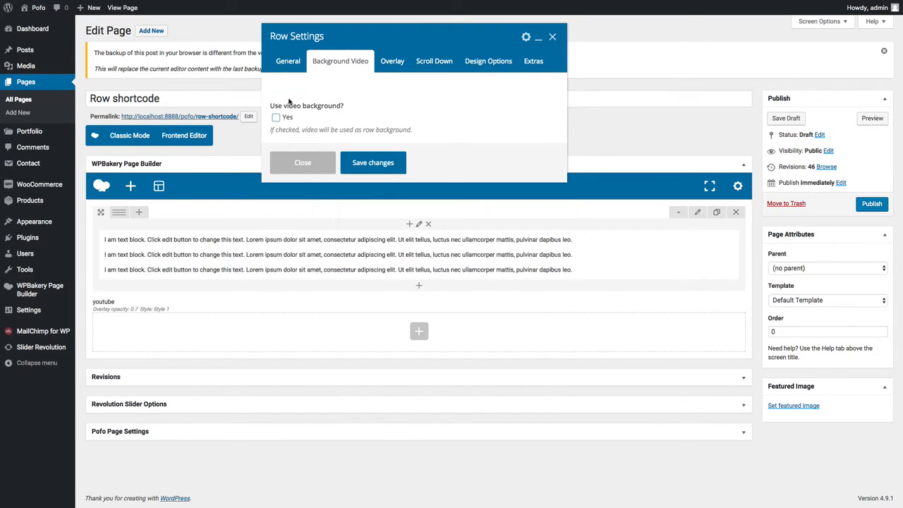
{"action": "left_click", "coordinate": [486, 63]}
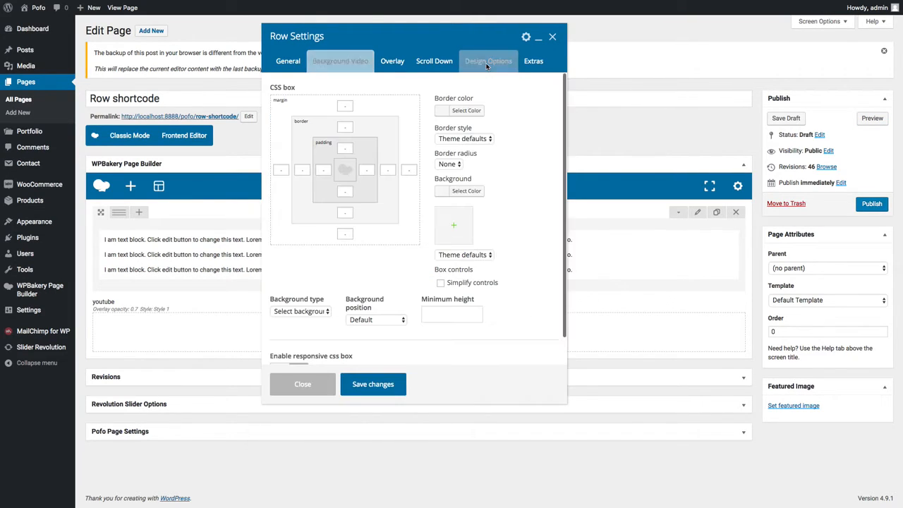
{"action": "left_click", "coordinate": [457, 216]}
{"action": "left_click", "coordinate": [856, 478]}
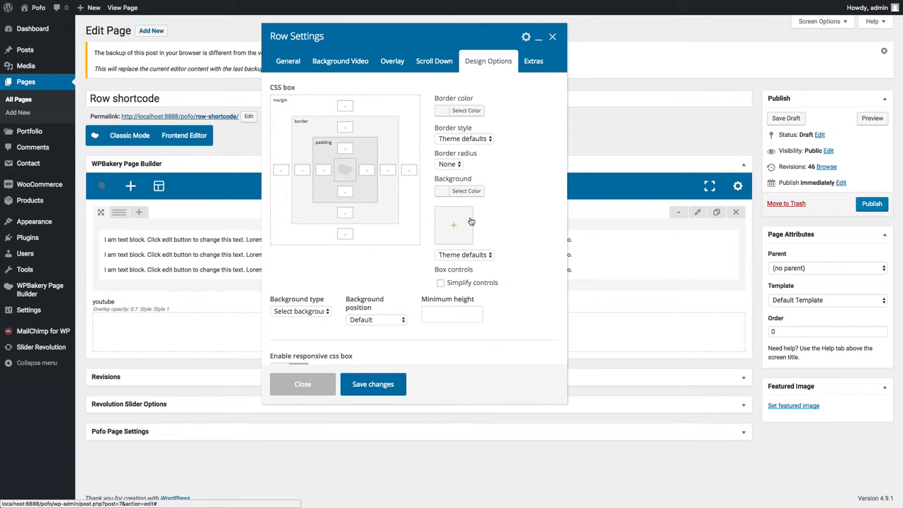
{"action": "left_click", "coordinate": [372, 385]}
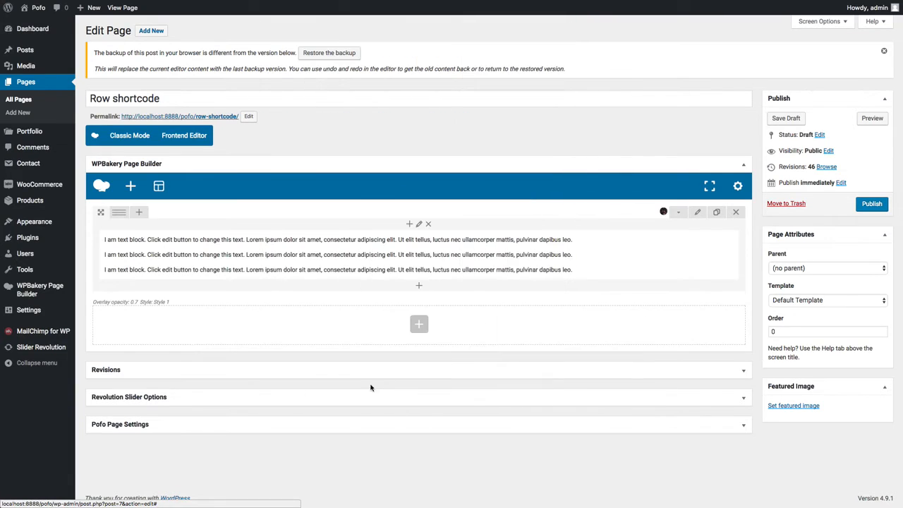
{"action": "left_click", "coordinate": [872, 119]}
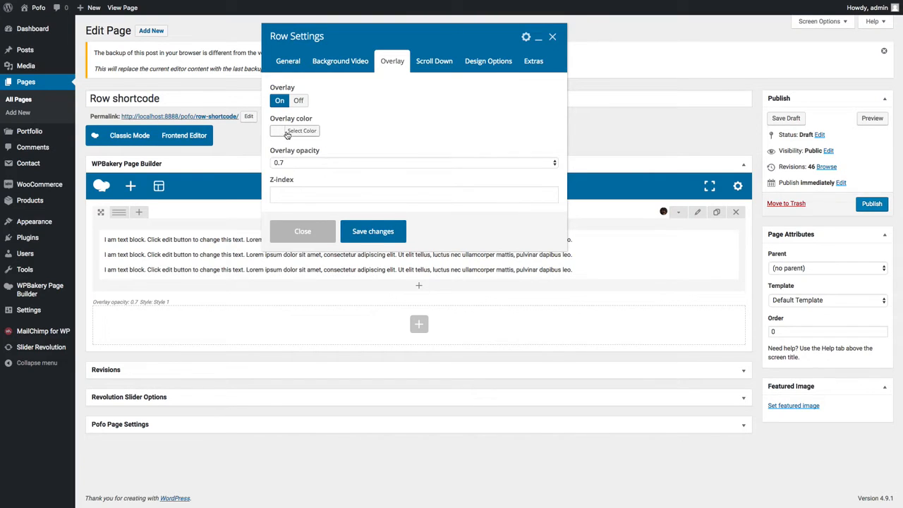
- Give the row a yellow overlay with an opacity of 0.4, save the changes and preview the page
{"action": "left_click", "coordinate": [287, 132]}
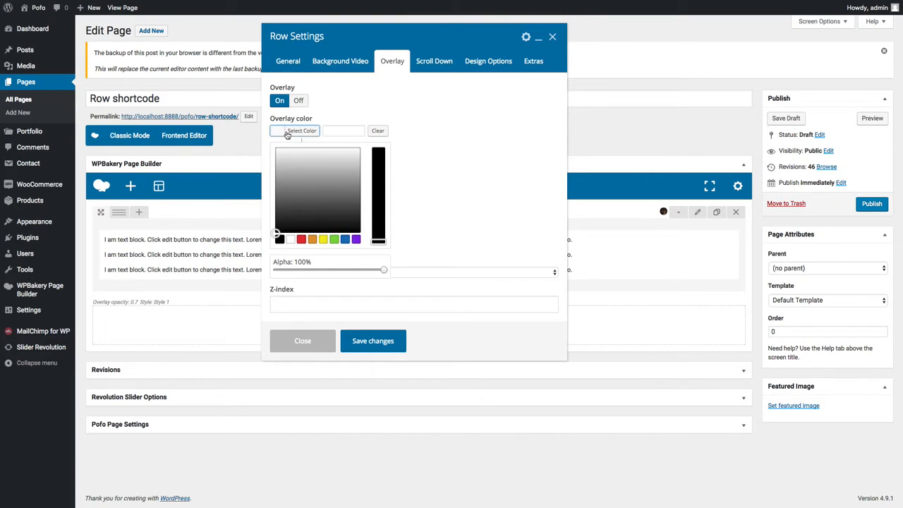
{"action": "left_click", "coordinate": [323, 240]}
{"action": "left_click", "coordinate": [453, 230]}
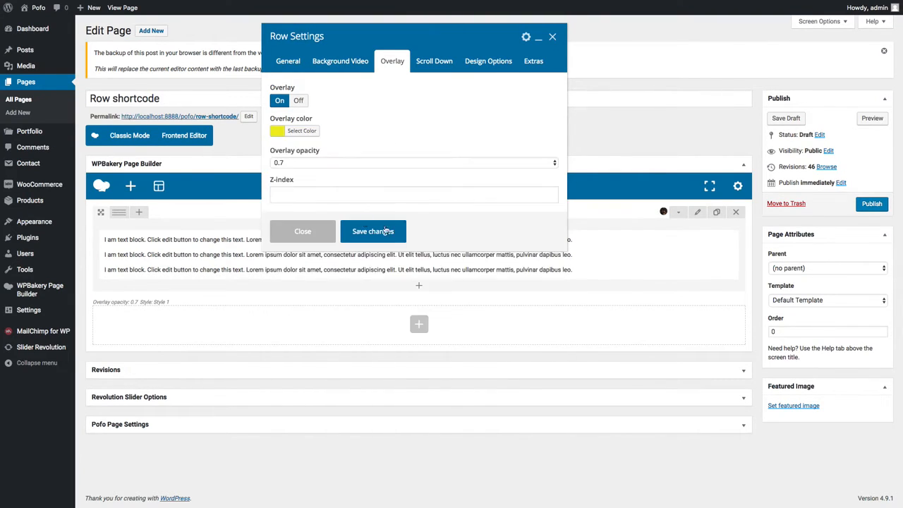
{"action": "left_click", "coordinate": [305, 167]}
{"action": "left_click", "coordinate": [292, 136]}
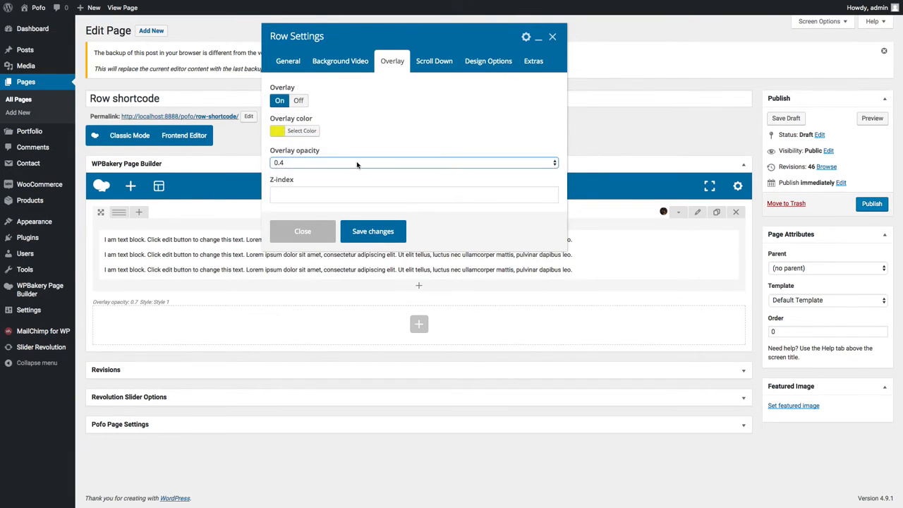
{"action": "left_click", "coordinate": [371, 232]}
{"action": "left_click", "coordinate": [873, 120]}
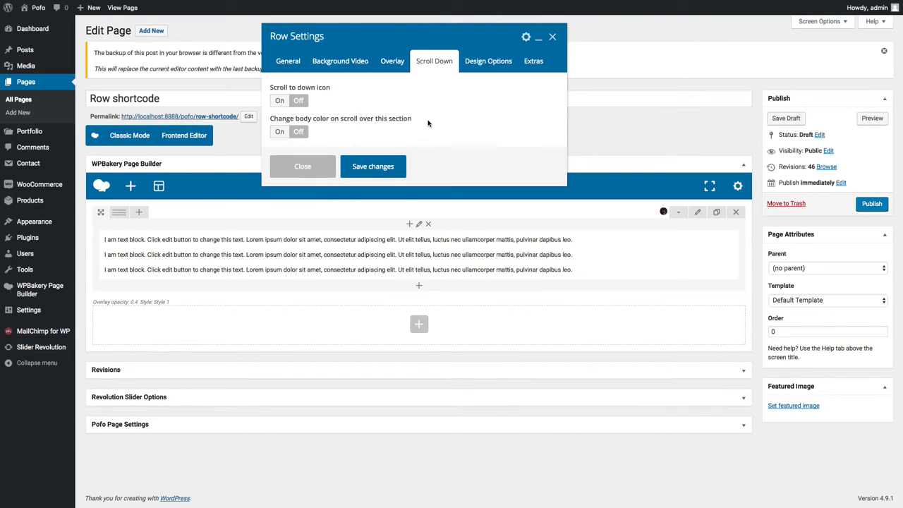
- Turn on the row's scroll-to-down icon and set its style to Style 2
{"action": "left_click", "coordinate": [278, 101]}
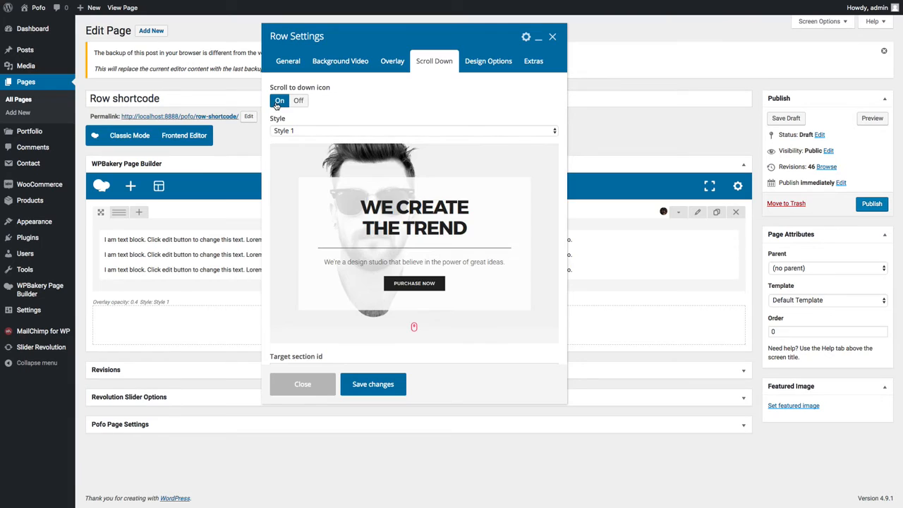
{"action": "left_click", "coordinate": [302, 135]}
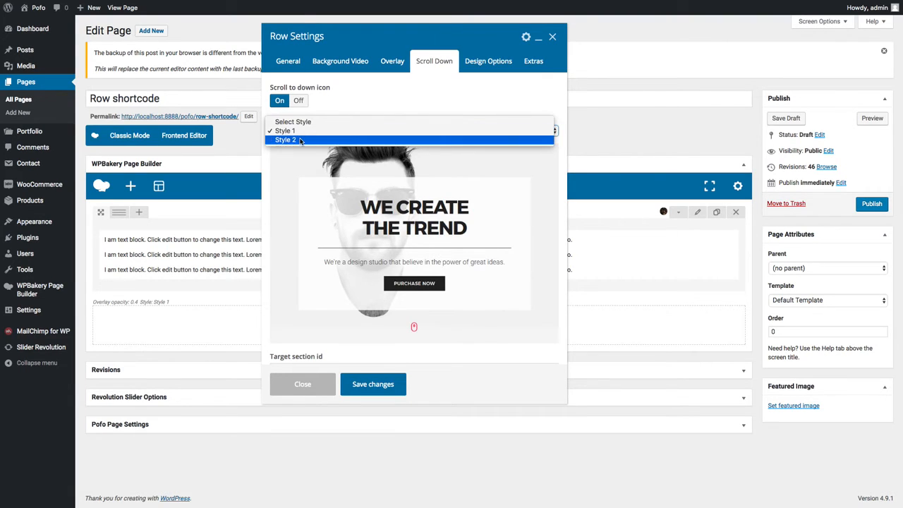
{"action": "left_click", "coordinate": [302, 132]}
{"action": "left_click", "coordinate": [301, 131]}
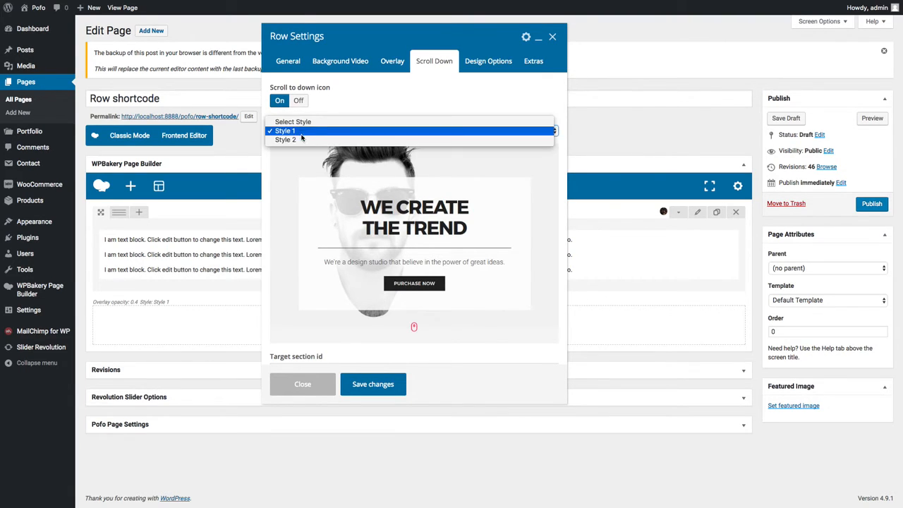
{"action": "left_click", "coordinate": [301, 142]}
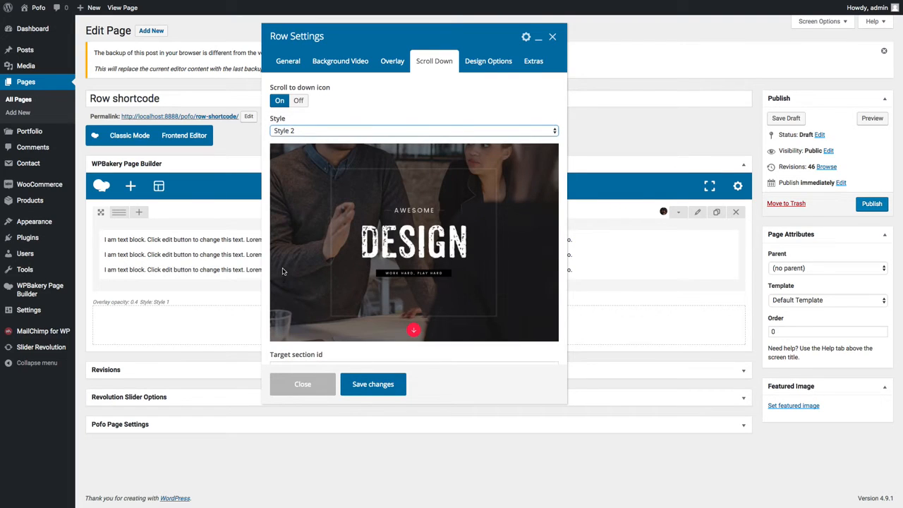
- Review the scroll-down icon's target, animation, font icon, size and color options, save the row changes and preview the page
{"action": "scroll", "coordinate": [283, 275], "scroll_direction": "down", "scroll_amount": 3}
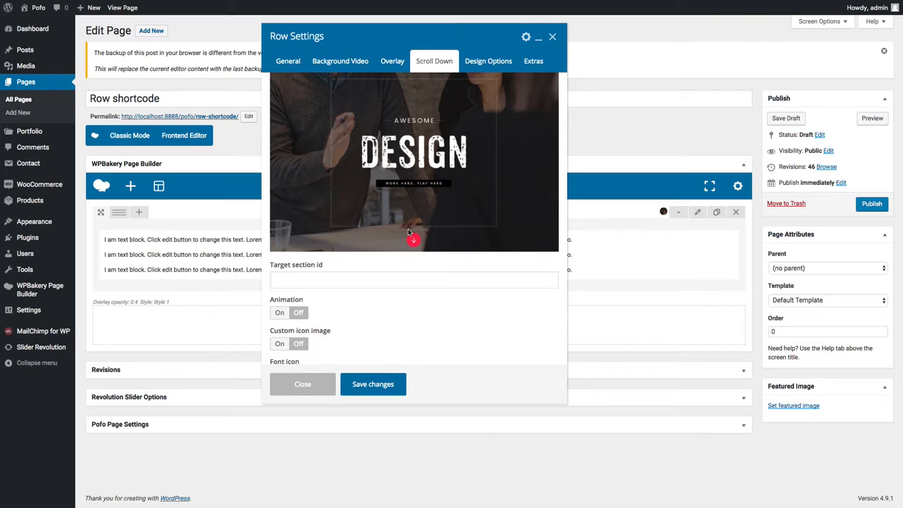
{"action": "scroll", "coordinate": [414, 242], "scroll_direction": "down", "scroll_amount": 1}
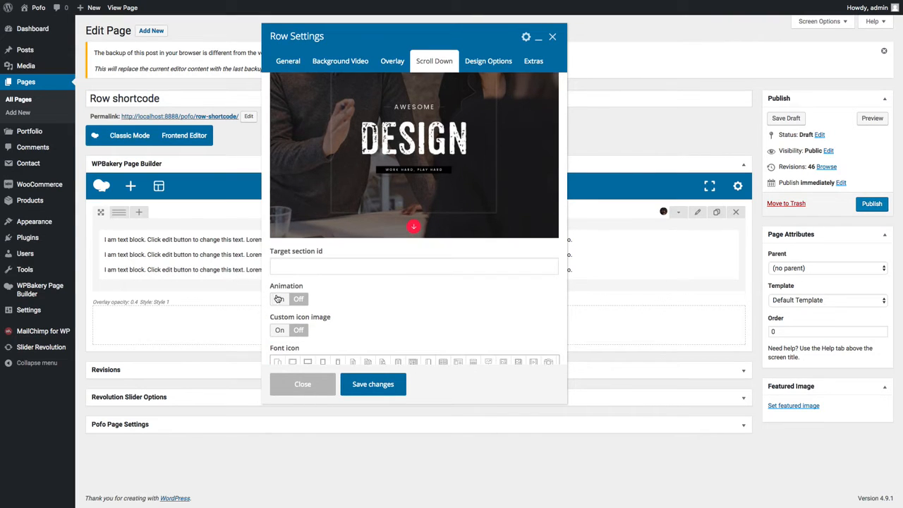
{"action": "scroll", "coordinate": [268, 308], "scroll_direction": "down", "scroll_amount": 3}
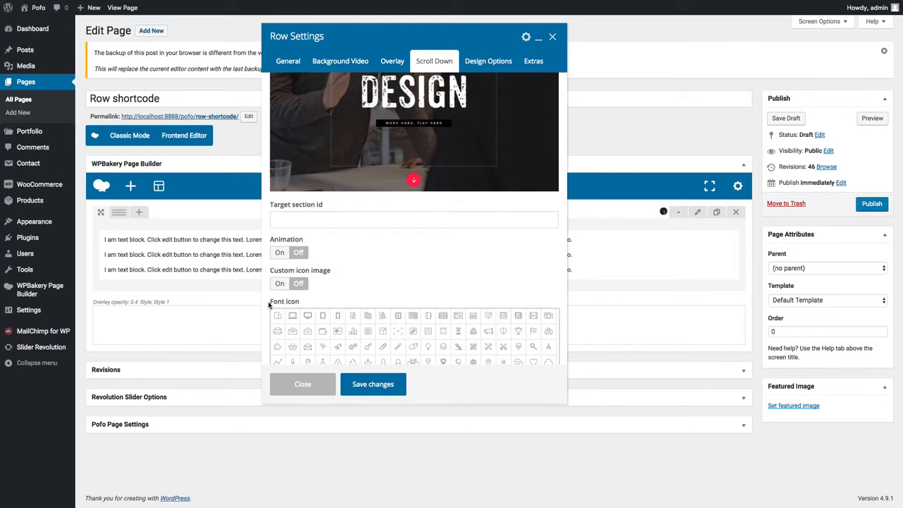
{"action": "scroll", "coordinate": [268, 305], "scroll_direction": "down", "scroll_amount": 3}
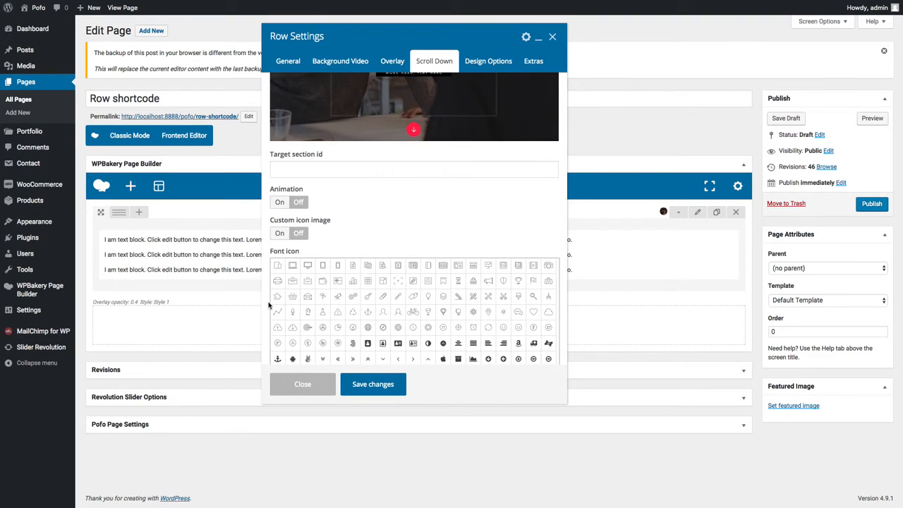
{"action": "scroll", "coordinate": [268, 305], "scroll_direction": "down", "scroll_amount": 5}
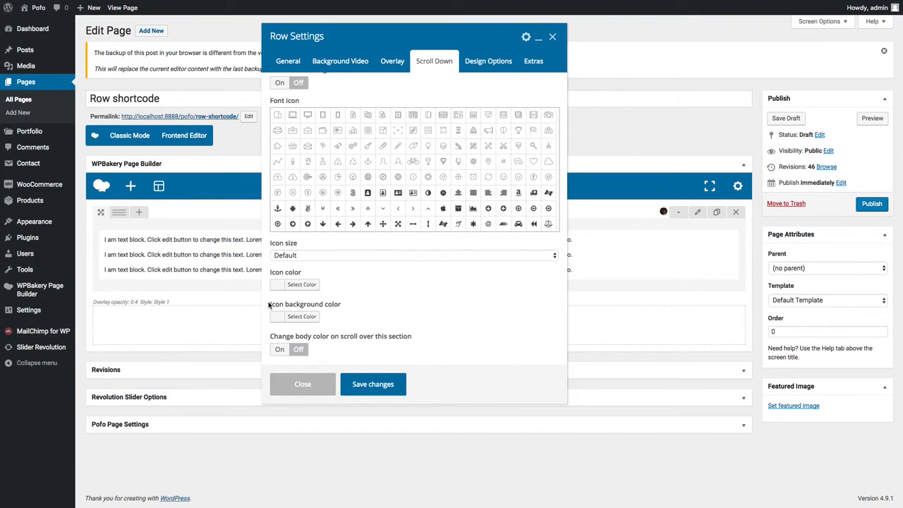
{"action": "left_click", "coordinate": [372, 383]}
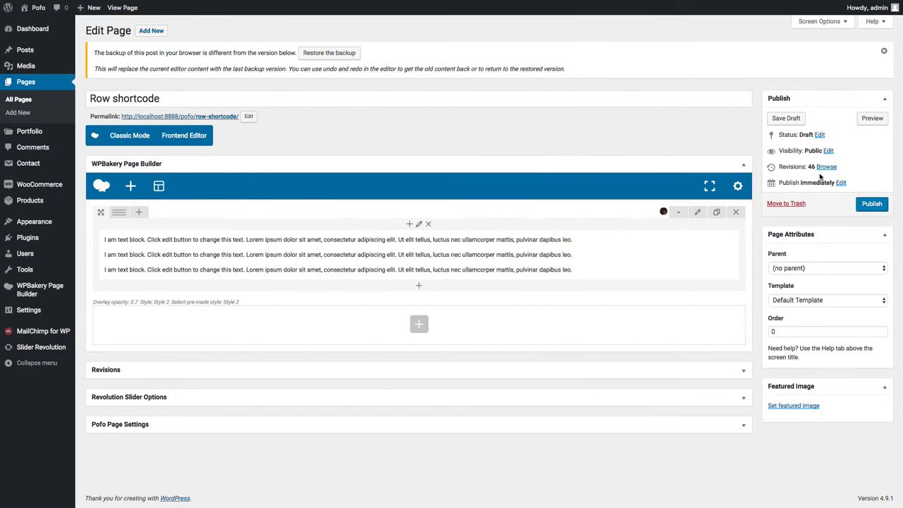
{"action": "left_click", "coordinate": [872, 119]}
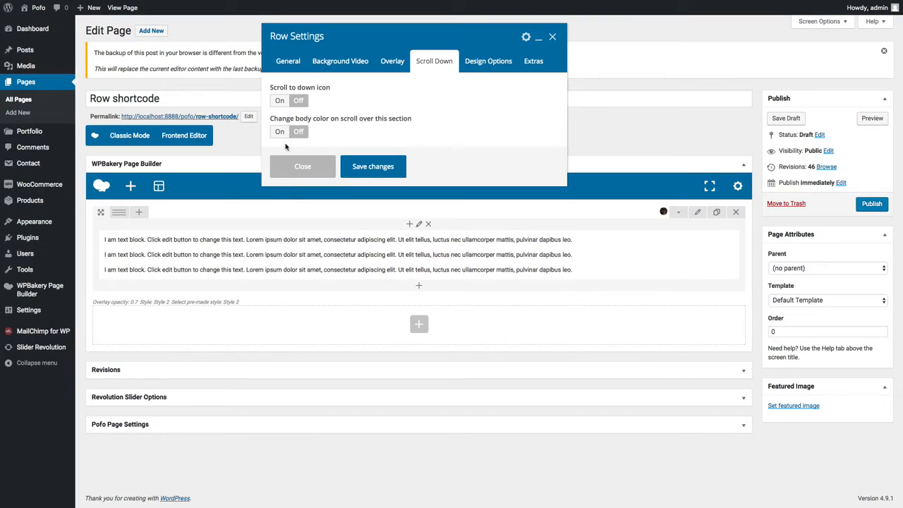
- Enable changing the body color on scroll over this section, and check the background type and position choices in the design options
{"action": "left_click", "coordinate": [280, 134]}
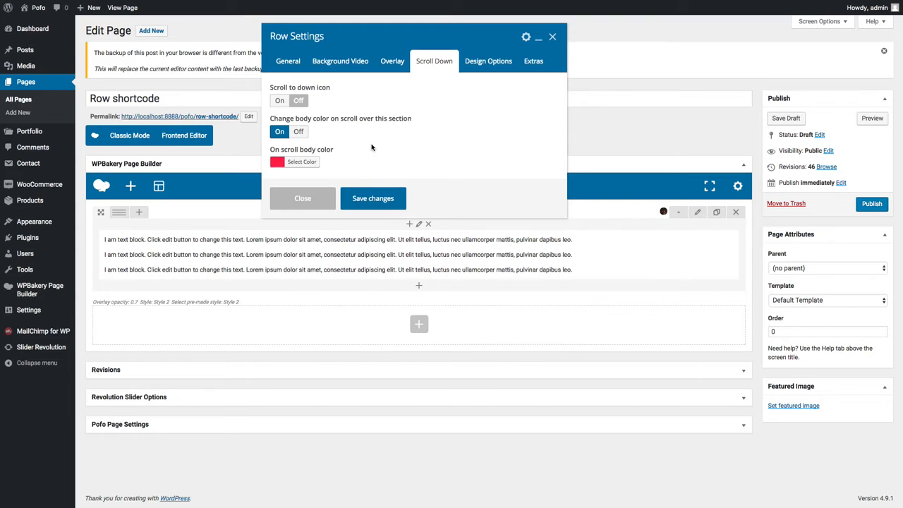
{"action": "left_click", "coordinate": [488, 61]}
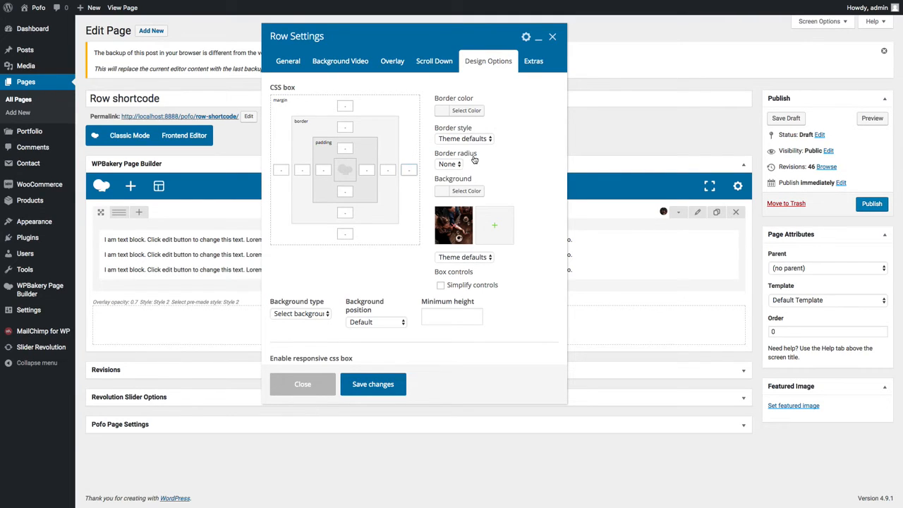
{"action": "scroll", "coordinate": [318, 288], "scroll_direction": "down", "scroll_amount": 2}
{"action": "scroll", "coordinate": [318, 289], "scroll_direction": "down", "scroll_amount": 1}
{"action": "left_click", "coordinate": [310, 291]}
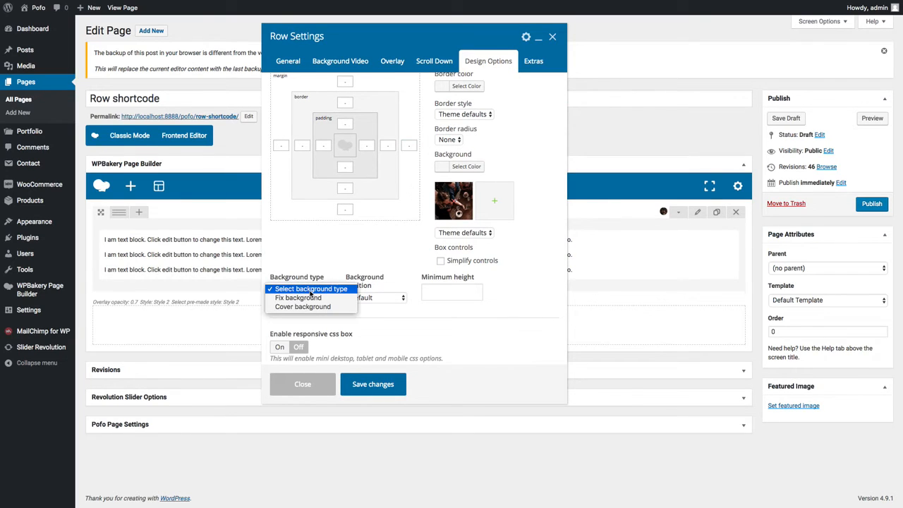
{"action": "left_click", "coordinate": [310, 289]}
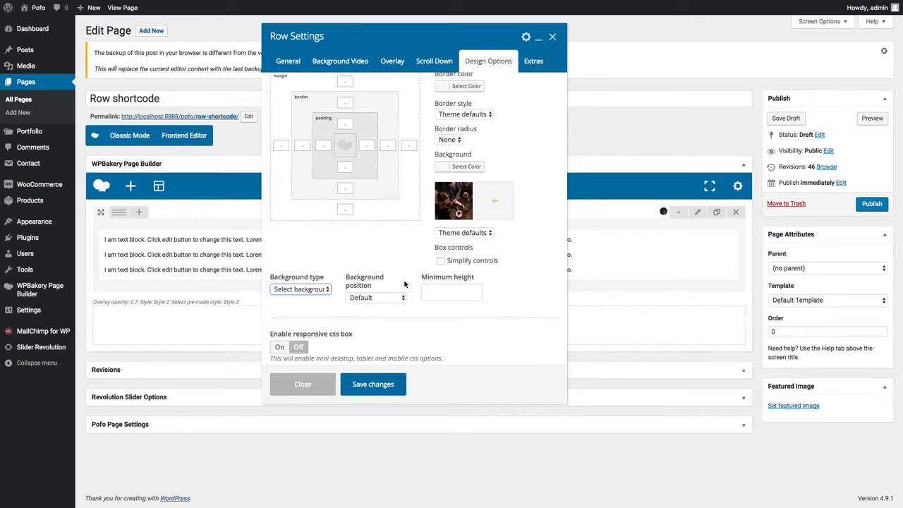
{"action": "left_click", "coordinate": [387, 297]}
{"action": "left_click", "coordinate": [445, 307]}
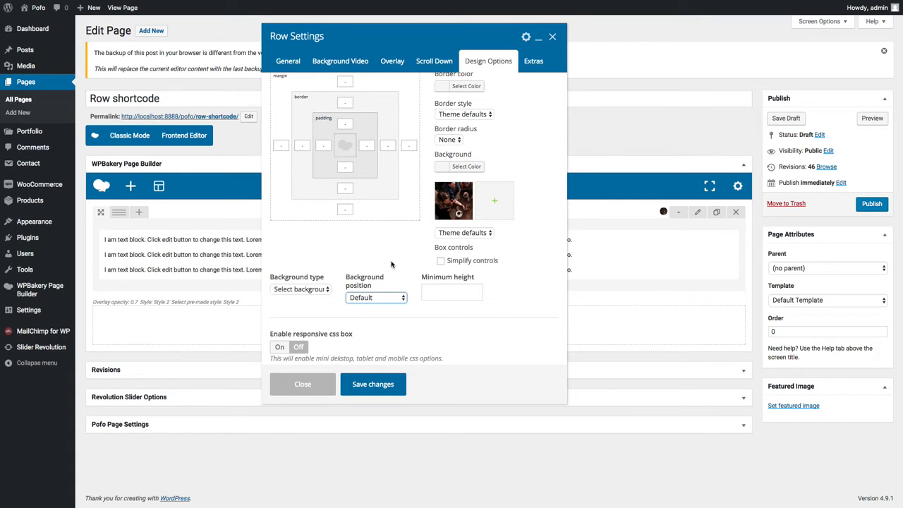
- Enable the row's responsive CSS box, look through its tablet and mobile settings, and turn it off again
{"action": "scroll", "coordinate": [279, 343], "scroll_direction": "down", "scroll_amount": 1}
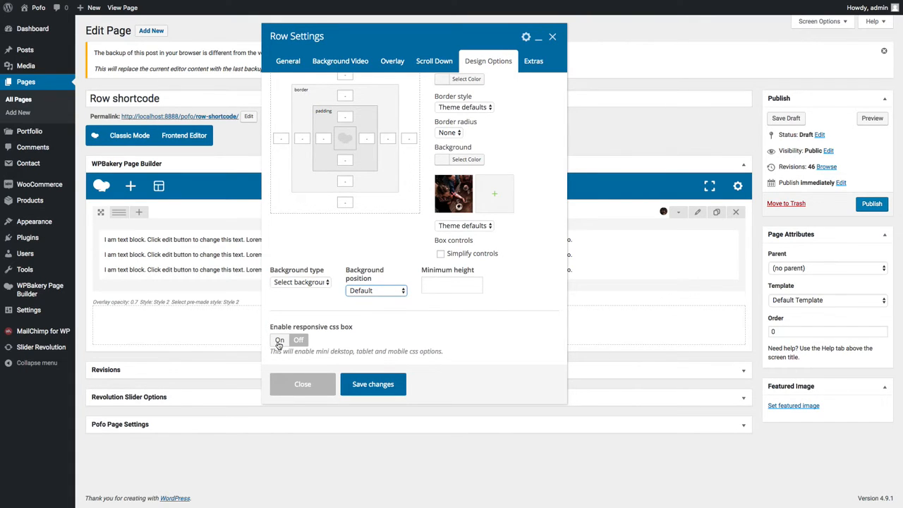
{"action": "left_click", "coordinate": [280, 341]}
{"action": "scroll", "coordinate": [366, 299], "scroll_direction": "down", "scroll_amount": 3}
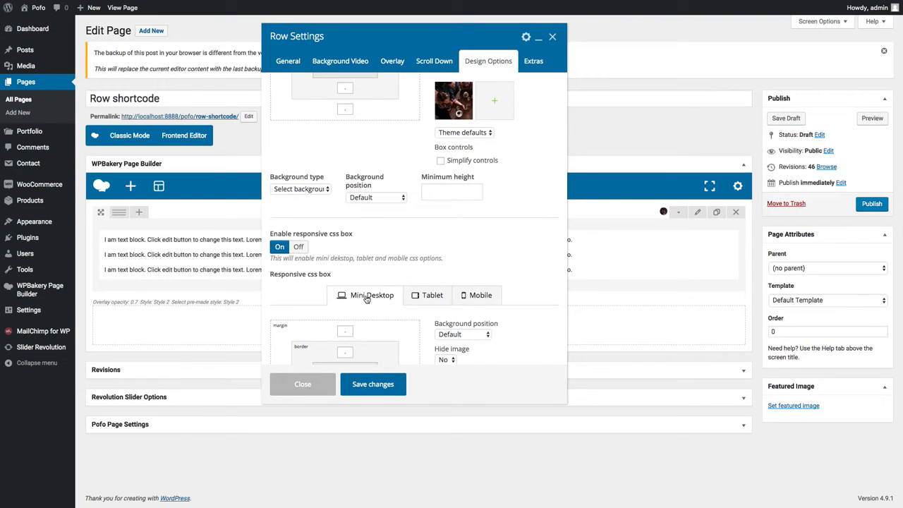
{"action": "left_click", "coordinate": [432, 301]}
{"action": "scroll", "coordinate": [437, 312], "scroll_direction": "down", "scroll_amount": 2}
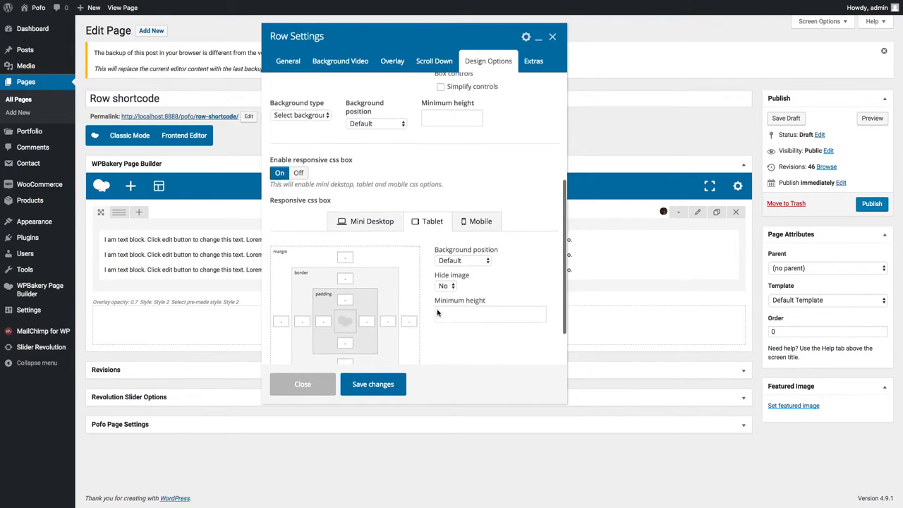
{"action": "scroll", "coordinate": [437, 313], "scroll_direction": "down", "scroll_amount": 1}
{"action": "left_click", "coordinate": [480, 194]}
{"action": "scroll", "coordinate": [283, 243], "scroll_direction": "up", "scroll_amount": 4}
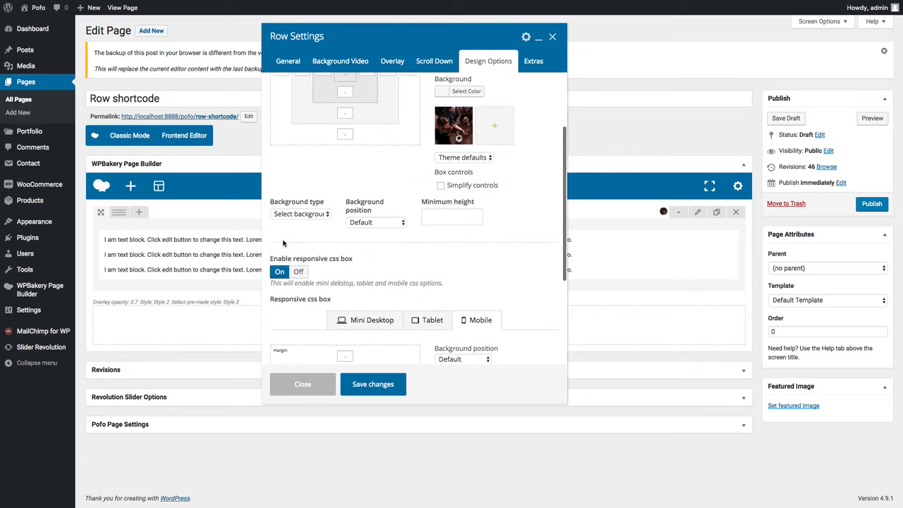
{"action": "scroll", "coordinate": [283, 242], "scroll_direction": "up", "scroll_amount": 1}
{"action": "left_click", "coordinate": [296, 290]}
{"action": "scroll", "coordinate": [323, 152], "scroll_direction": "up", "scroll_amount": 1}
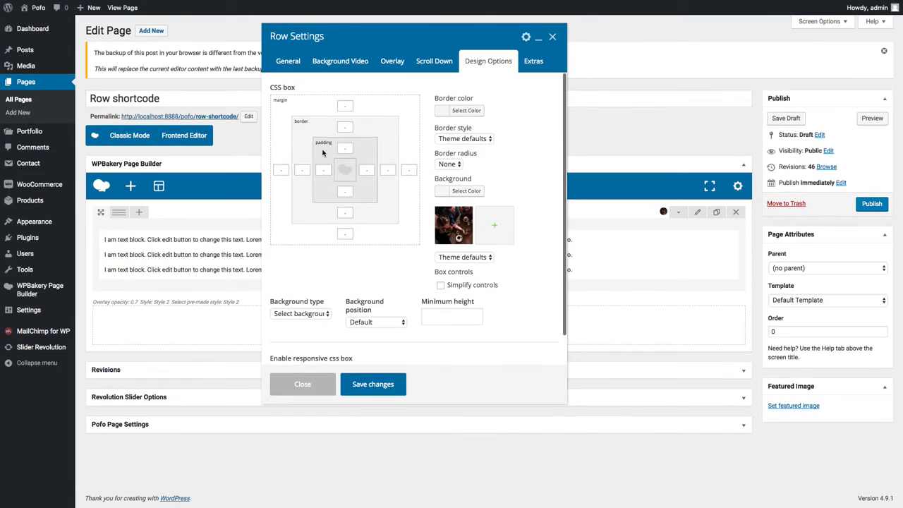
- Set the row stretch to "Stretch row" in the general settings, save the changes and preview the page
{"action": "left_click", "coordinate": [292, 64]}
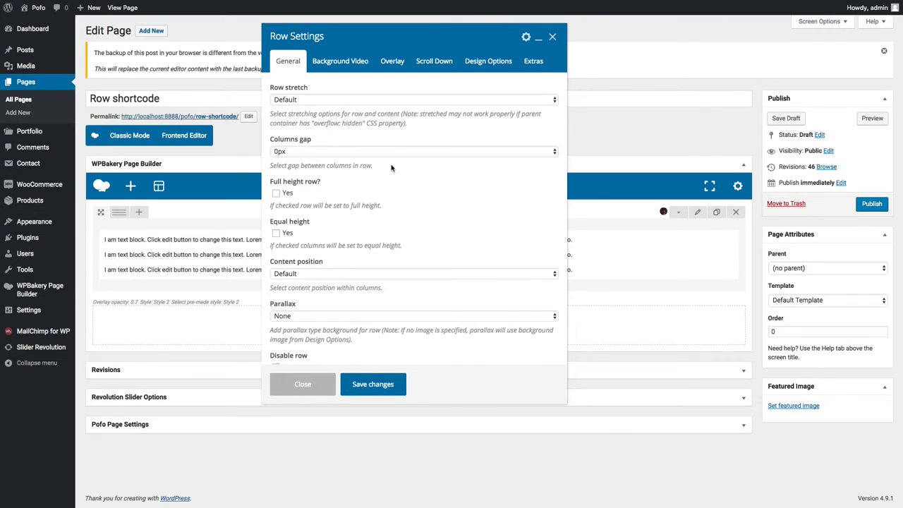
{"action": "left_click", "coordinate": [306, 102]}
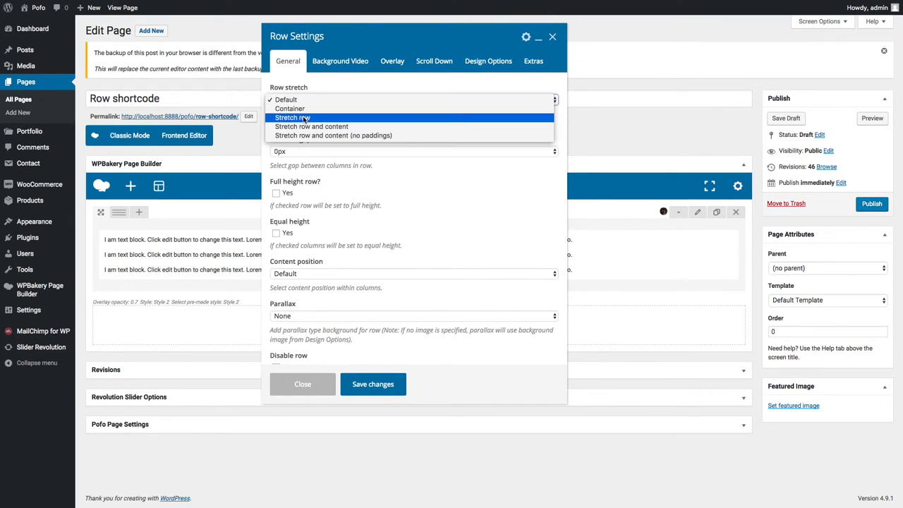
{"action": "left_click", "coordinate": [305, 117]}
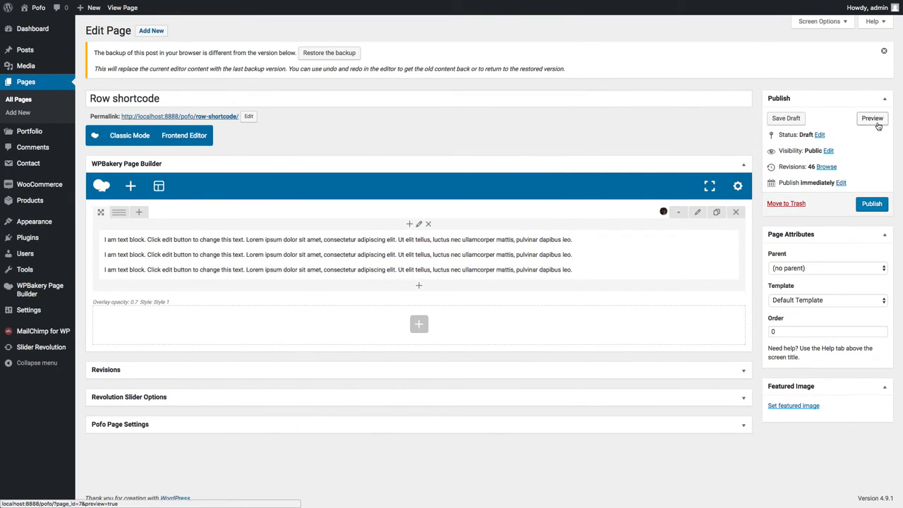
{"action": "left_click", "coordinate": [878, 126]}
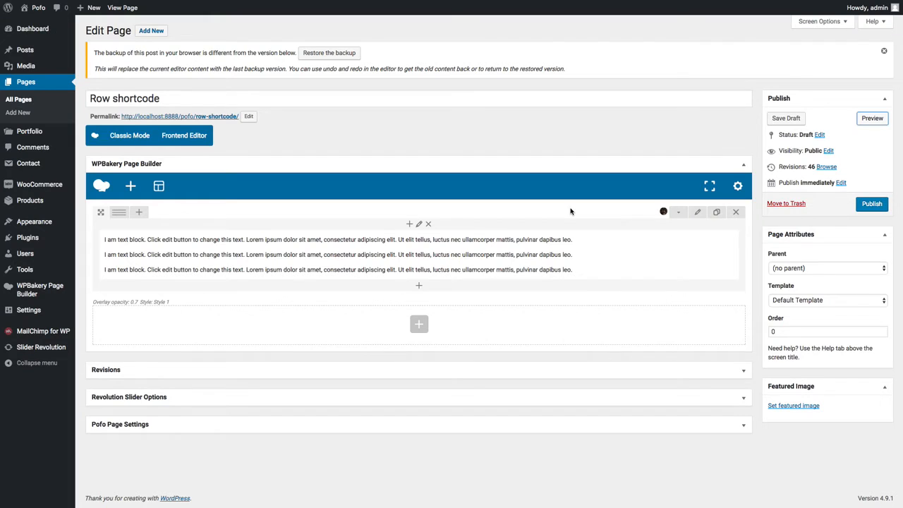
- Change the row stretch to "Stretch row and content", save the changes and preview the page
{"action": "left_click", "coordinate": [696, 212]}
{"action": "left_click", "coordinate": [315, 99]}
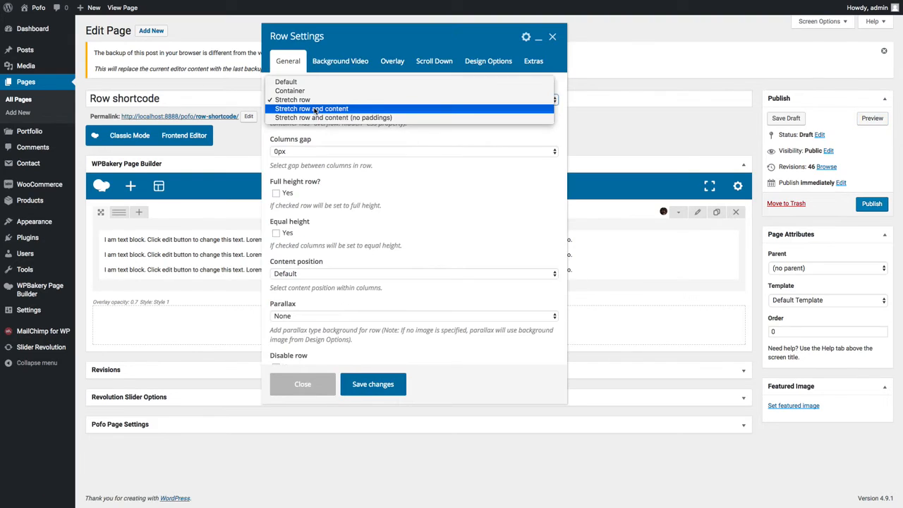
{"action": "left_click", "coordinate": [315, 110]}
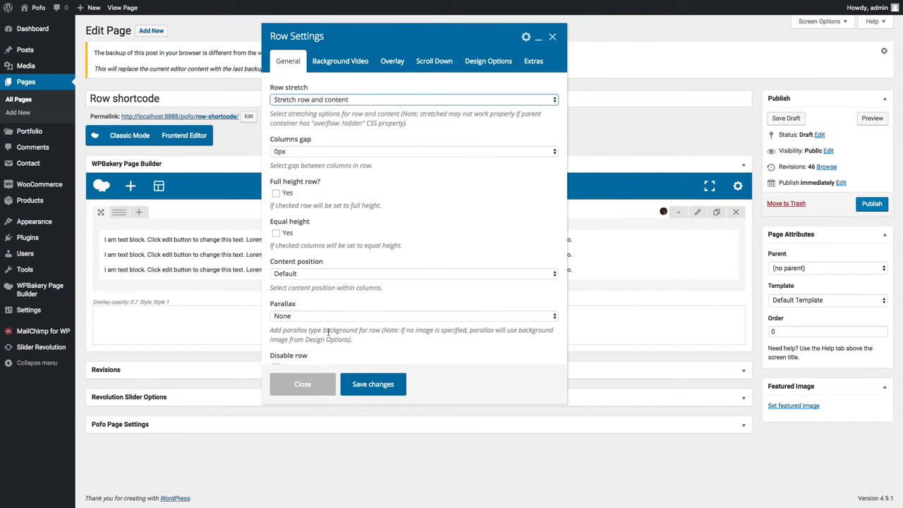
{"action": "left_click", "coordinate": [367, 387]}
{"action": "left_click", "coordinate": [872, 118]}
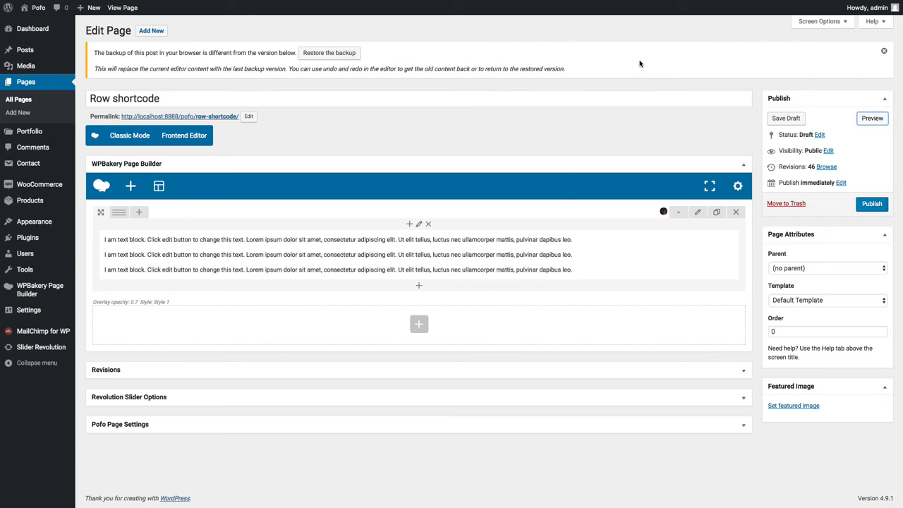
- Set the row stretch to "Stretch row and content (no paddings)", save, inspect the text block in the page preview and close the preview
{"action": "left_click", "coordinate": [696, 212]}
{"action": "left_click", "coordinate": [340, 99]}
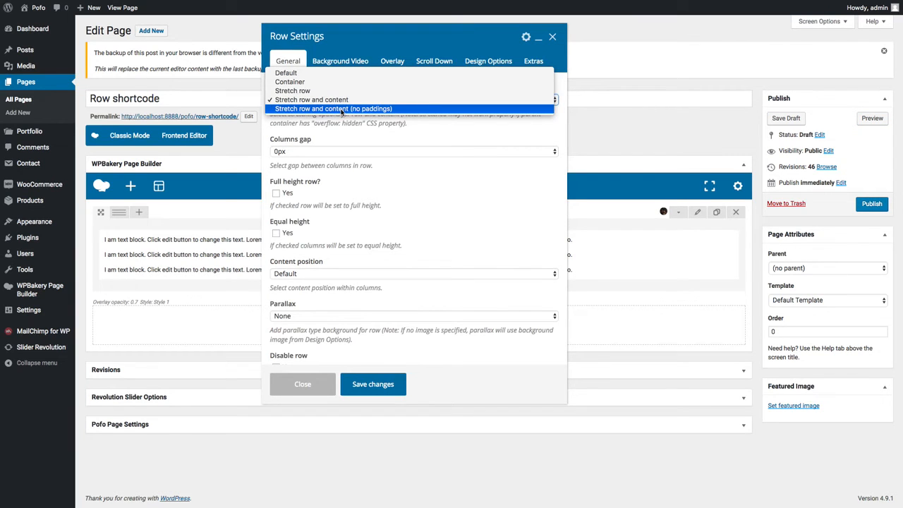
{"action": "left_click", "coordinate": [341, 110]}
{"action": "left_click", "coordinate": [371, 386]}
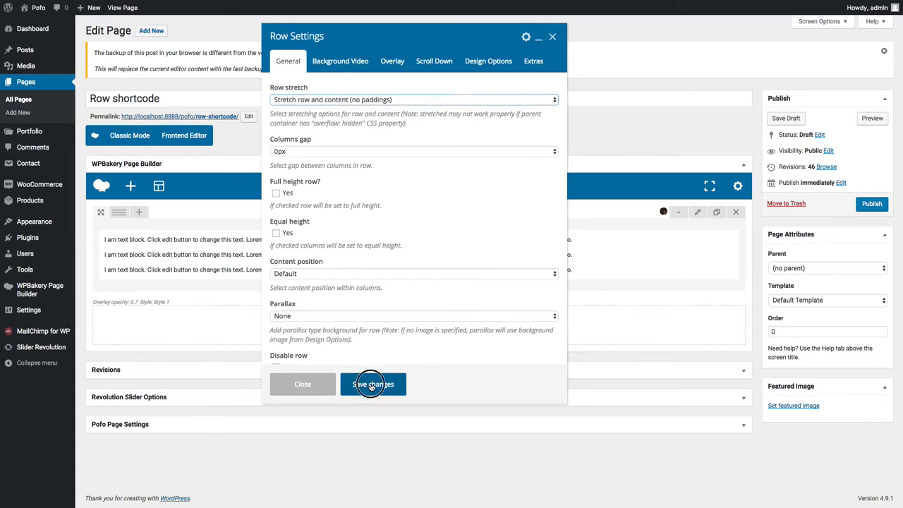
{"action": "left_click", "coordinate": [871, 118]}
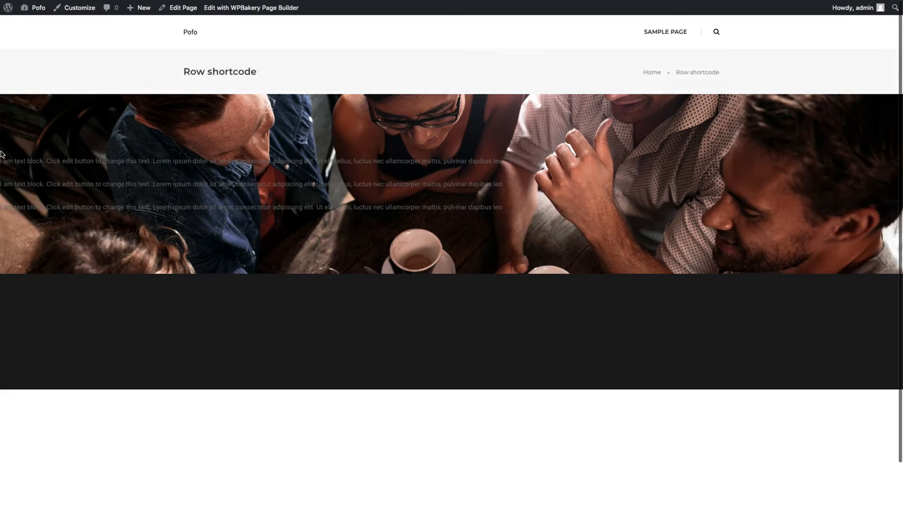
{"action": "left_click_drag", "start_coordinate": [2, 155], "coordinate": [110, 208]}
{"action": "key", "text": "super+w"}
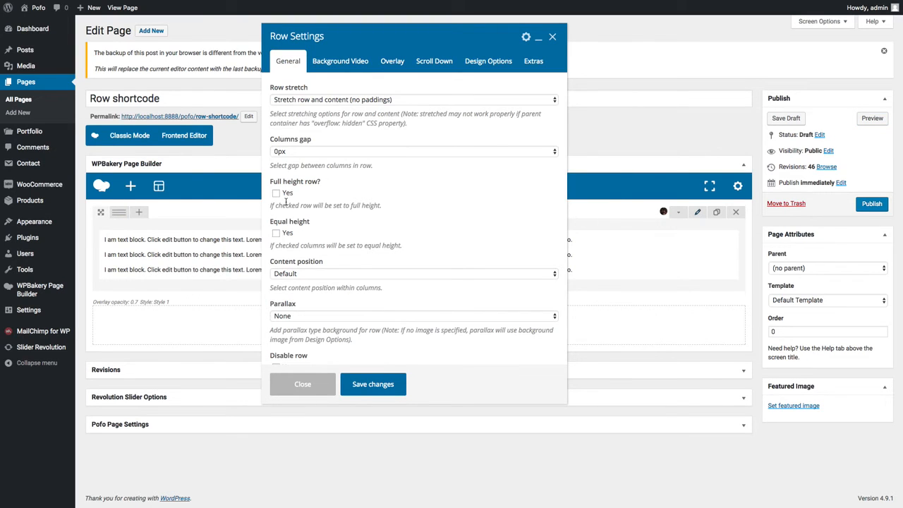
- Enable full height for the row and check the columns position choices, leaving the position at Middle
{"action": "left_click", "coordinate": [276, 195]}
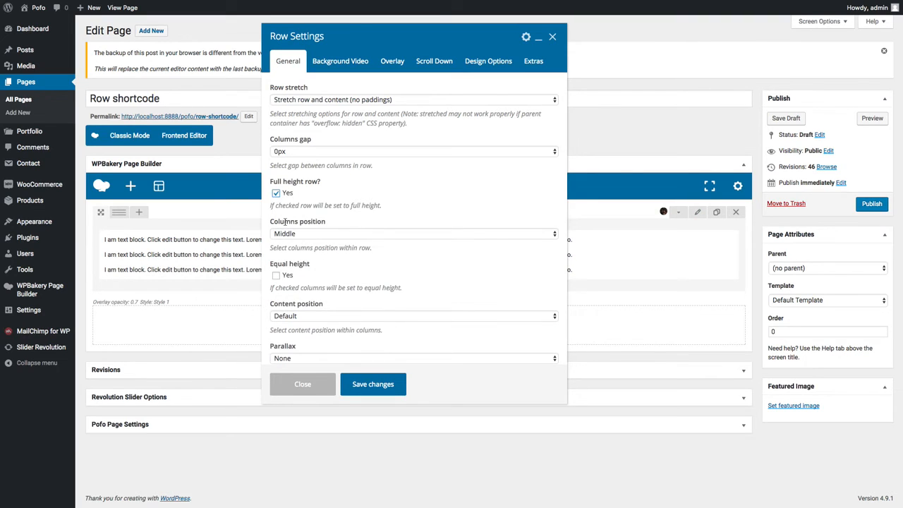
{"action": "left_click", "coordinate": [298, 236]}
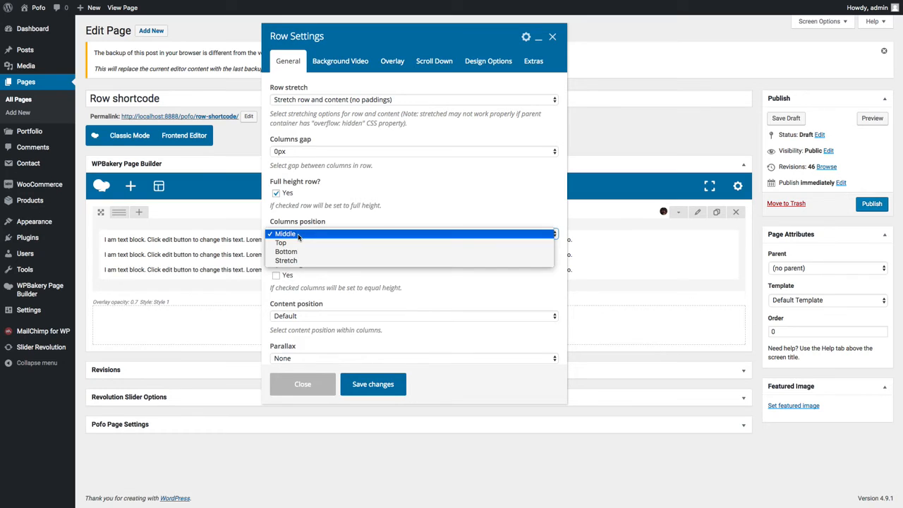
{"action": "left_click", "coordinate": [395, 203]}
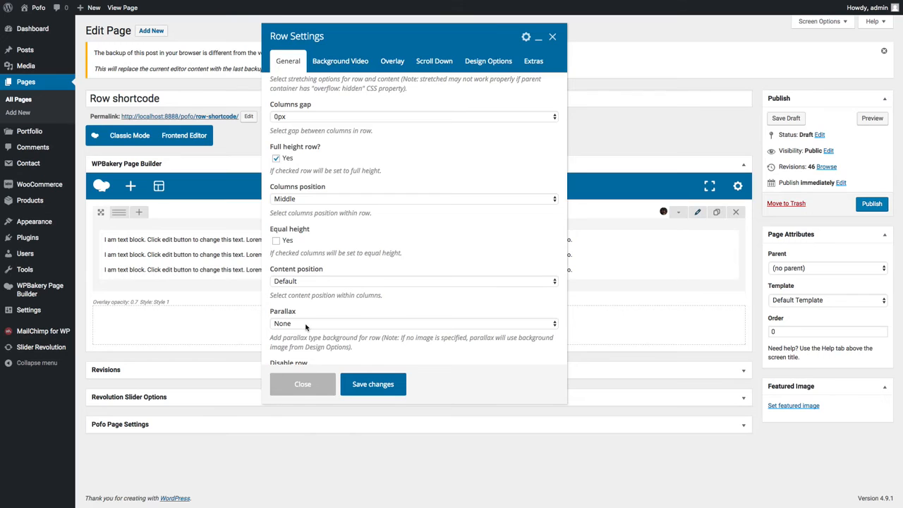
- Review the row's general settings from Parallax down to Overflow and check the overflow choices, leaving "Select overflow" chosen
{"action": "scroll", "coordinate": [305, 326], "scroll_direction": "down", "scroll_amount": 2}
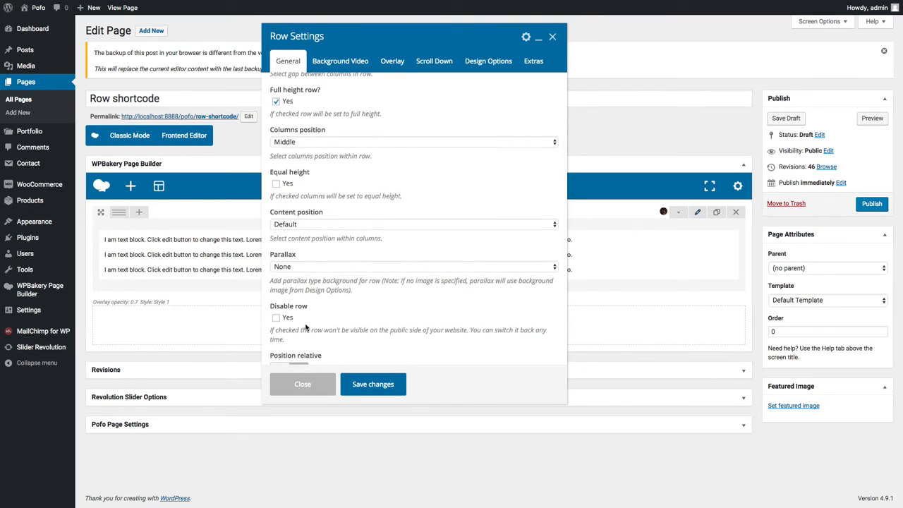
{"action": "scroll", "coordinate": [305, 326], "scroll_direction": "down", "scroll_amount": 1}
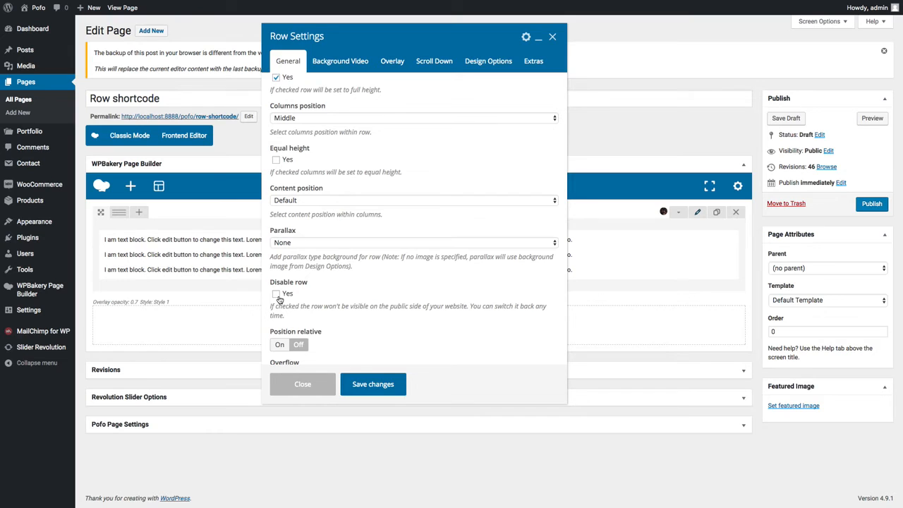
{"action": "scroll", "coordinate": [288, 277], "scroll_direction": "down", "scroll_amount": 3}
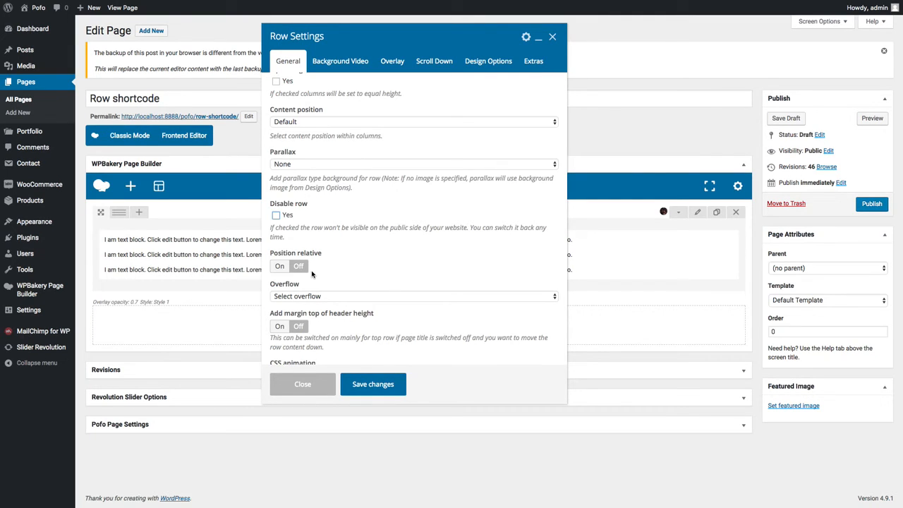
{"action": "scroll", "coordinate": [312, 275], "scroll_direction": "down", "scroll_amount": 1}
{"action": "left_click", "coordinate": [323, 258]}
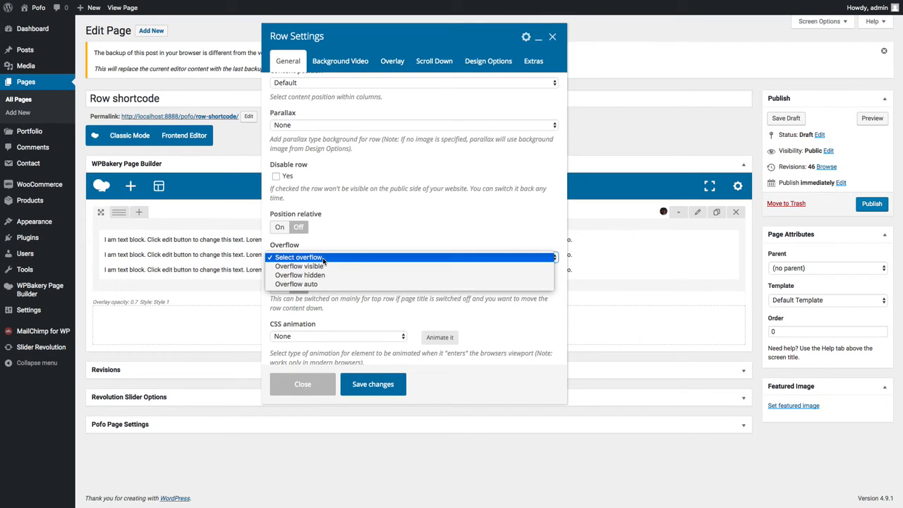
{"action": "left_click", "coordinate": [323, 257]}
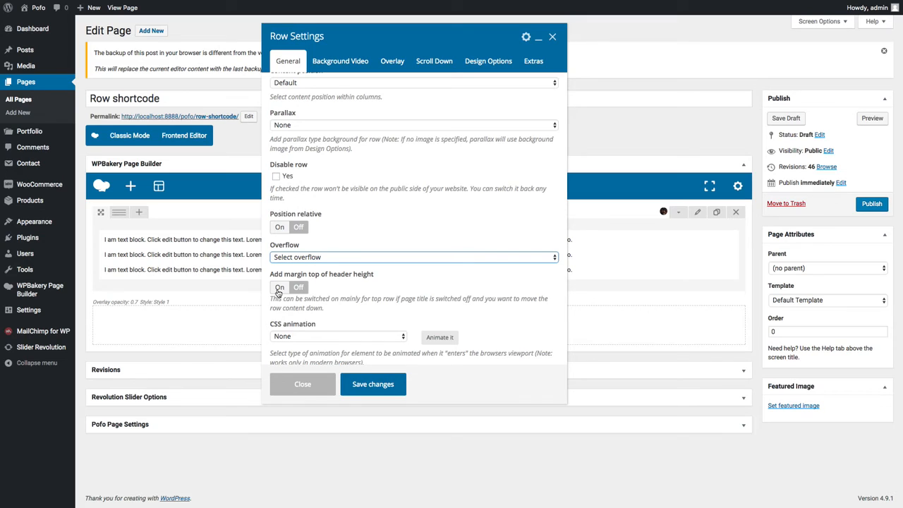
- Set the row's CSS animation to pulse, save the changes and preview the page
{"action": "scroll", "coordinate": [278, 292], "scroll_direction": "down", "scroll_amount": 1}
{"action": "left_click", "coordinate": [308, 326]}
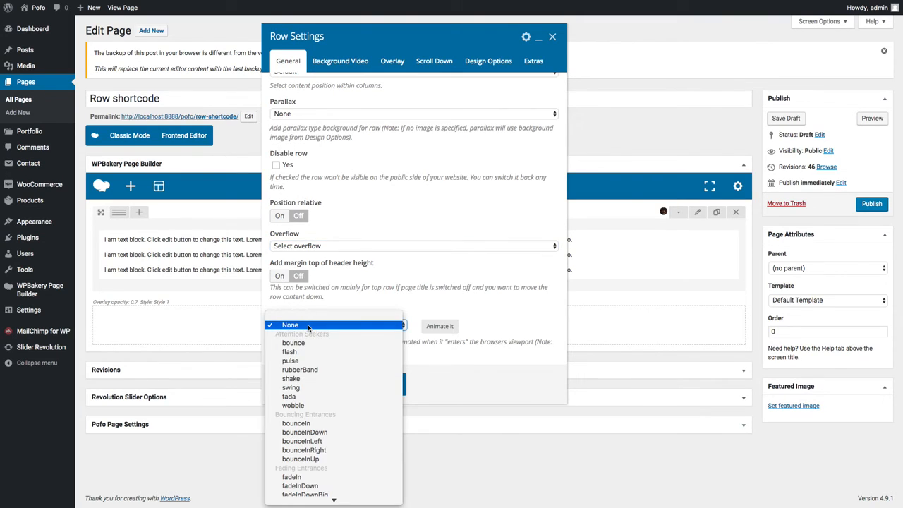
{"action": "left_click", "coordinate": [305, 361]}
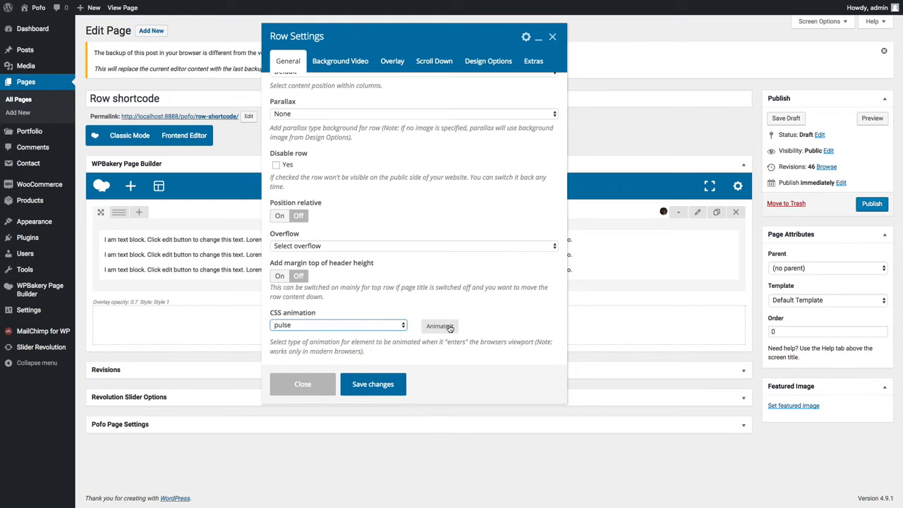
{"action": "left_click", "coordinate": [375, 386]}
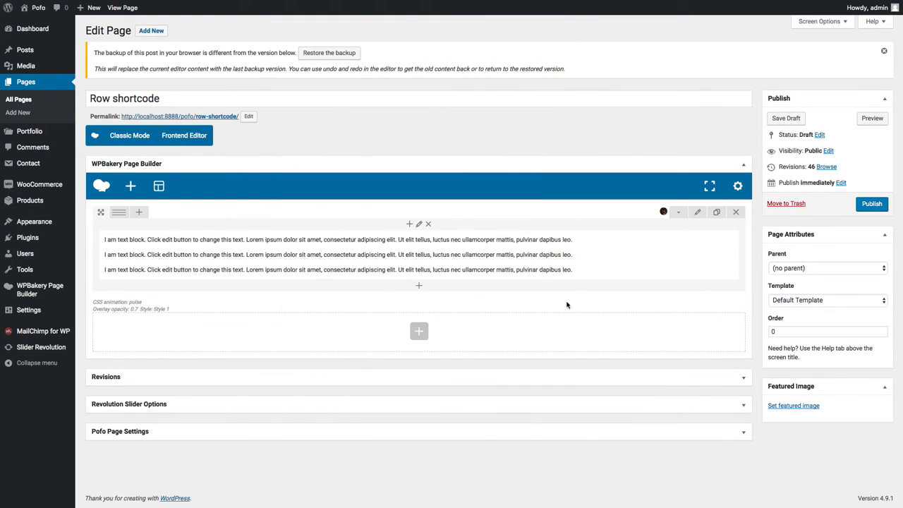
{"action": "left_click", "coordinate": [870, 118]}
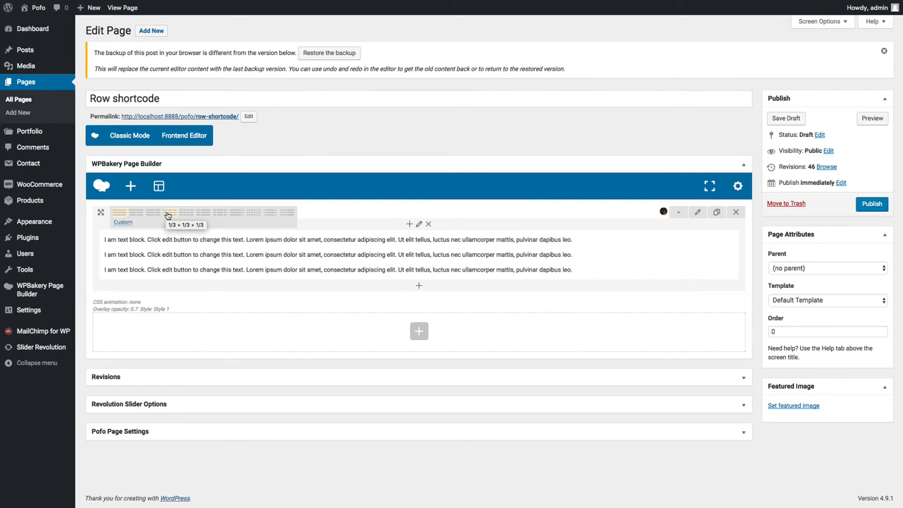
- Split the row into 1/3 + 1/3 + 1/3 columns and add a default text block to the second and third columns
{"action": "left_click", "coordinate": [168, 214]}
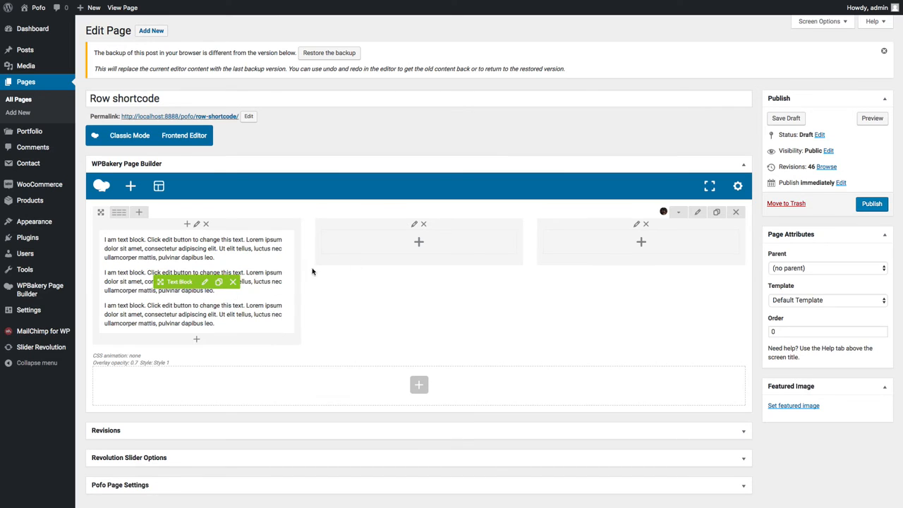
{"action": "left_click", "coordinate": [413, 248]}
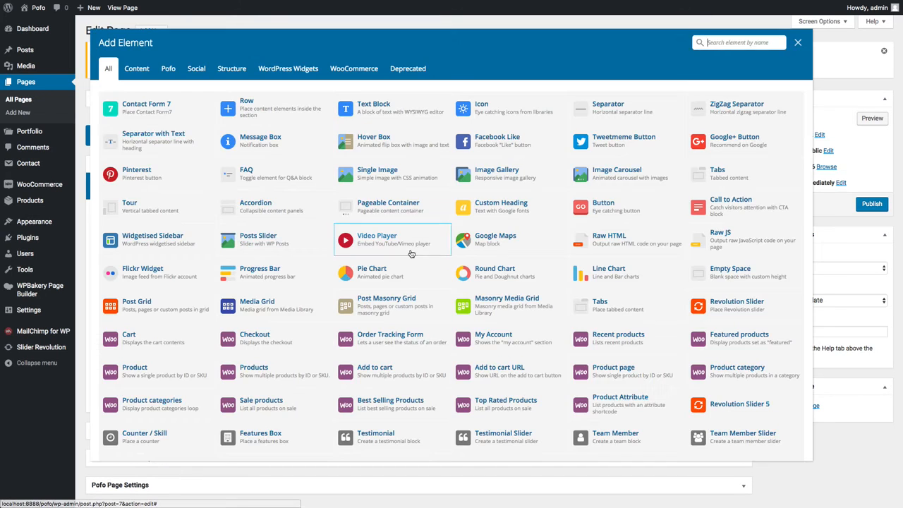
{"action": "left_click", "coordinate": [375, 107]}
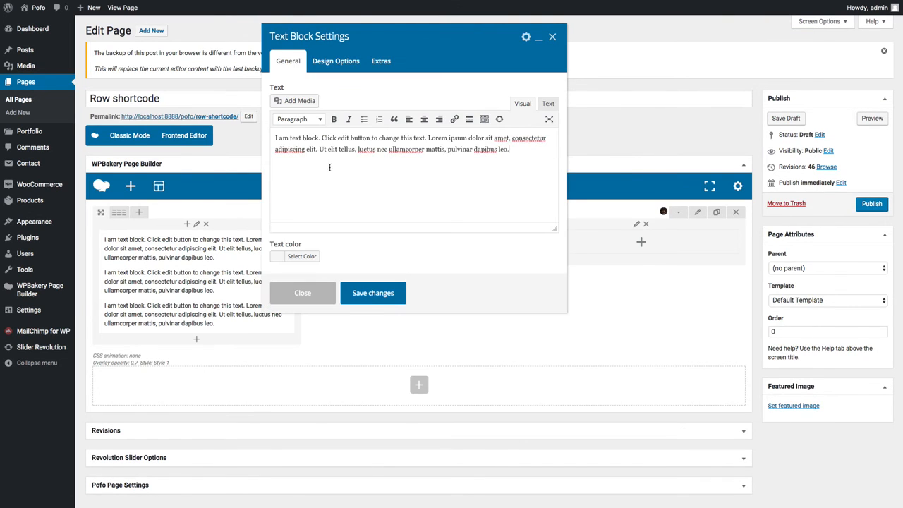
{"action": "left_click", "coordinate": [376, 302]}
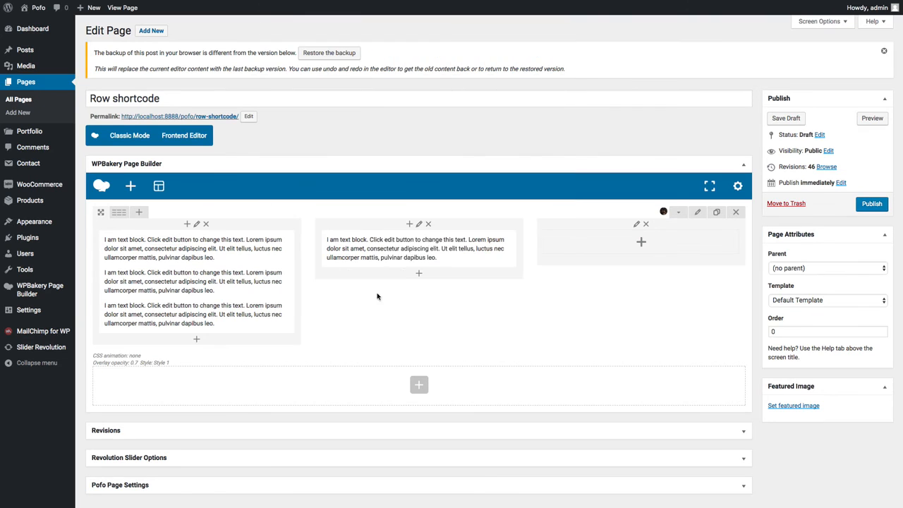
{"action": "left_click", "coordinate": [639, 243]}
{"action": "left_click", "coordinate": [364, 113]}
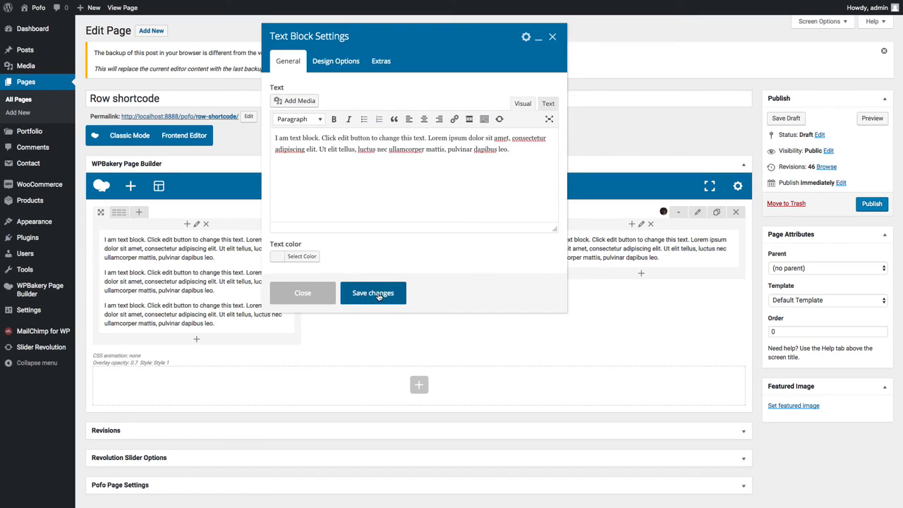
{"action": "left_click", "coordinate": [374, 293]}
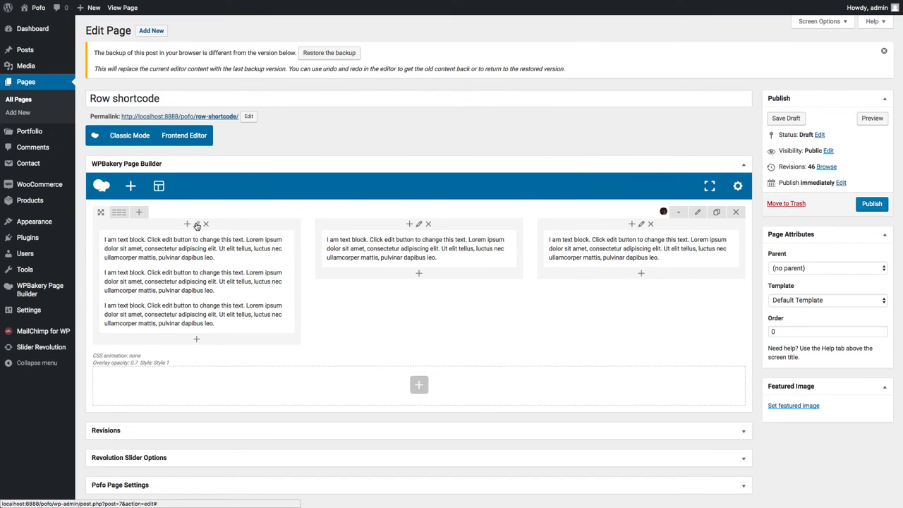
- Give the first column a red background in its design options and save the changes
{"action": "left_click", "coordinate": [197, 224]}
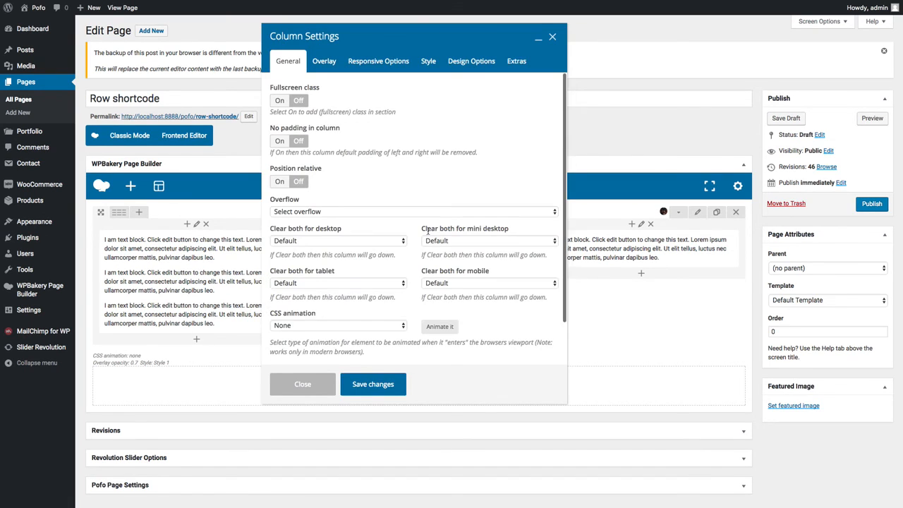
{"action": "left_click", "coordinate": [471, 61]}
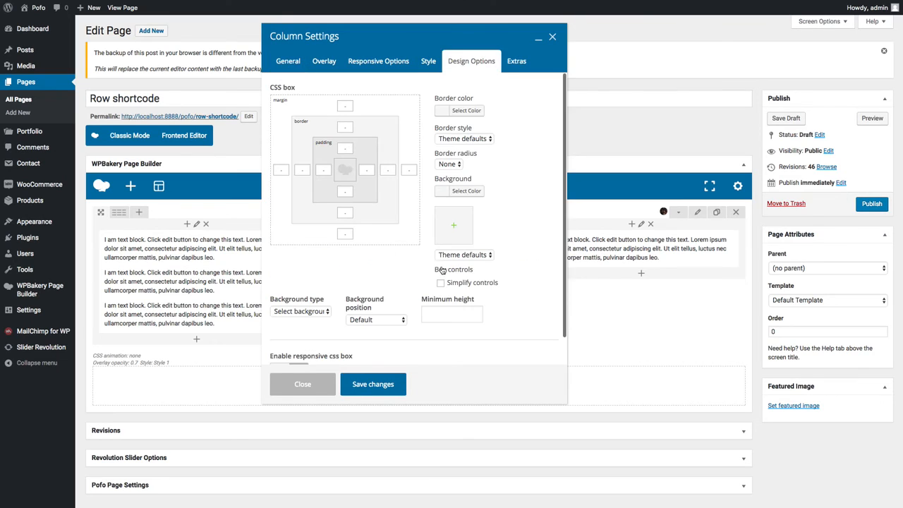
{"action": "left_click", "coordinate": [460, 194]}
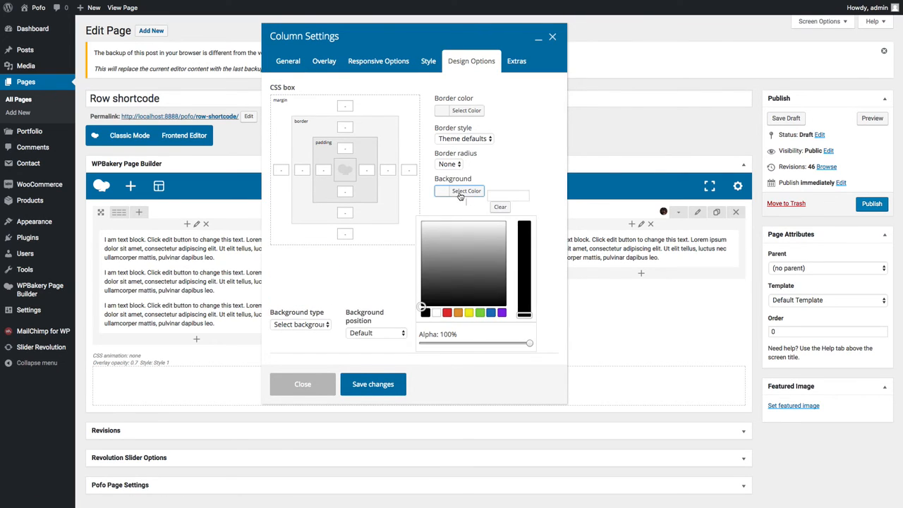
{"action": "left_click", "coordinate": [447, 313]}
{"action": "left_click", "coordinate": [393, 277]}
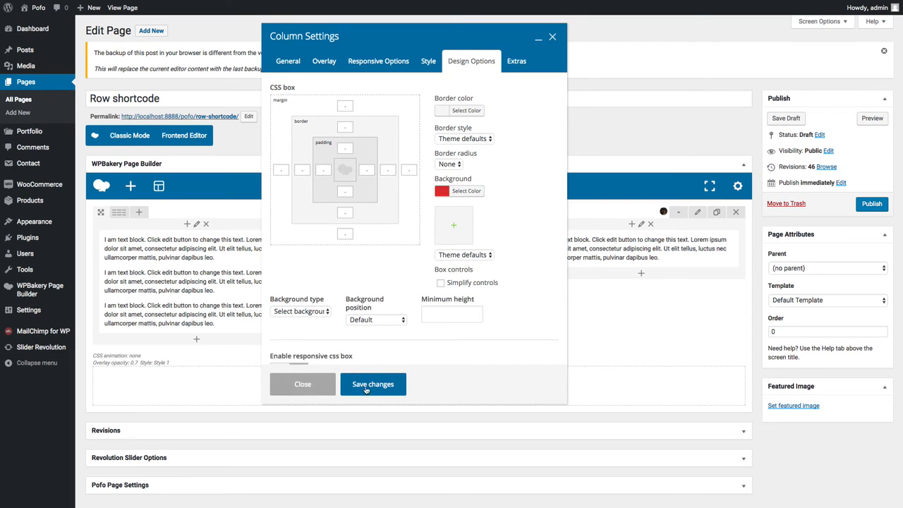
{"action": "left_click", "coordinate": [361, 388]}
- Give the second column a yellow background in its design options and save the changes
{"action": "left_click", "coordinate": [418, 224]}
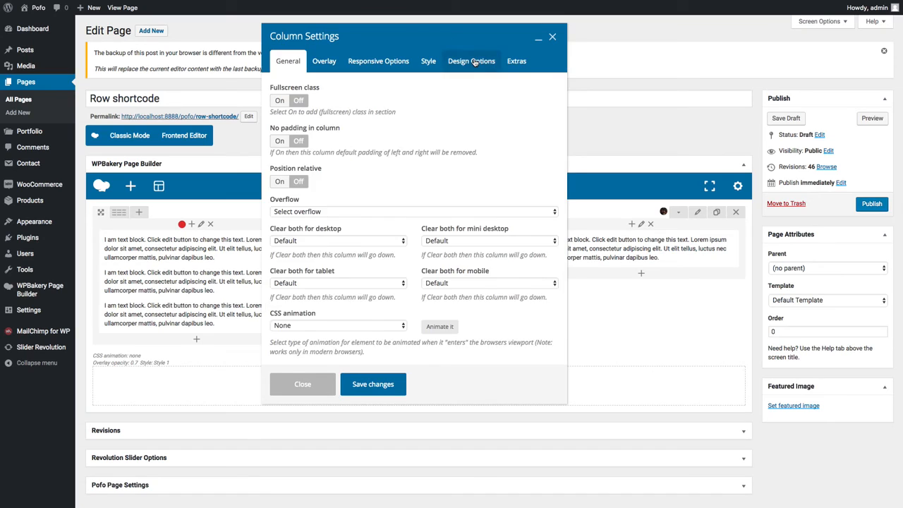
{"action": "left_click", "coordinate": [471, 61]}
{"action": "left_click", "coordinate": [466, 191]}
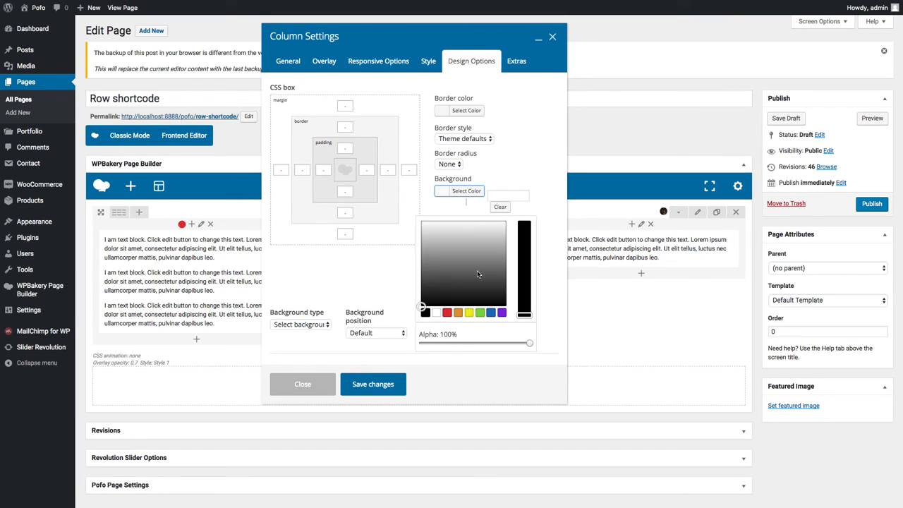
{"action": "left_click", "coordinate": [468, 312]}
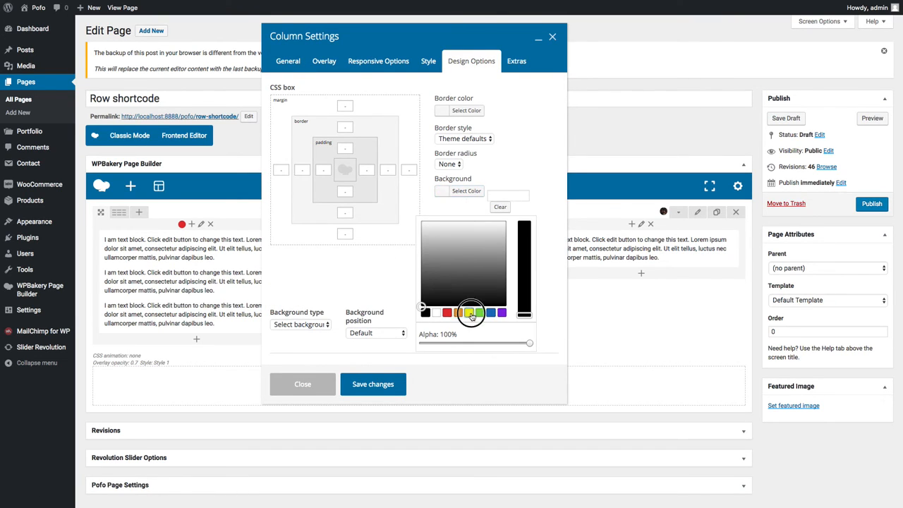
{"action": "left_click", "coordinate": [367, 385]}
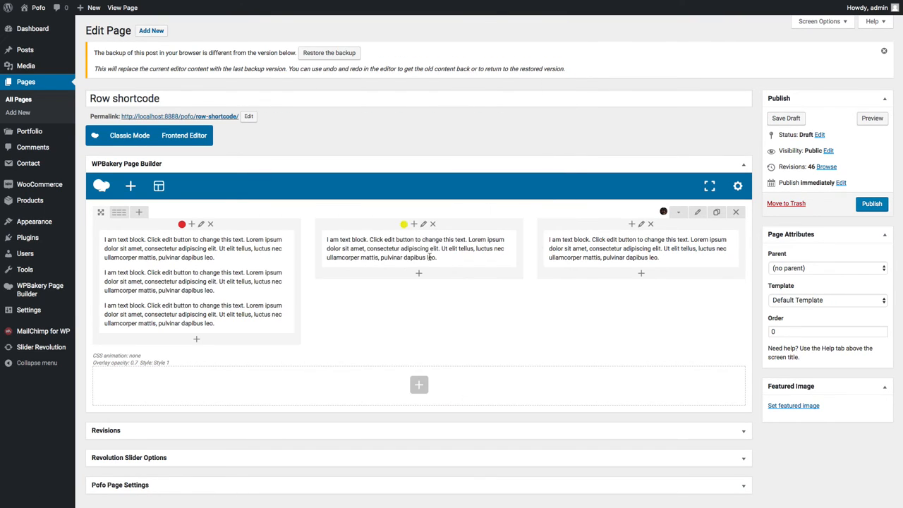
- Give the third column a green background, save it, check the three coloured columns in the page preview and close the preview
{"action": "left_click", "coordinate": [641, 224]}
{"action": "left_click", "coordinate": [460, 64]}
{"action": "left_click", "coordinate": [464, 191]}
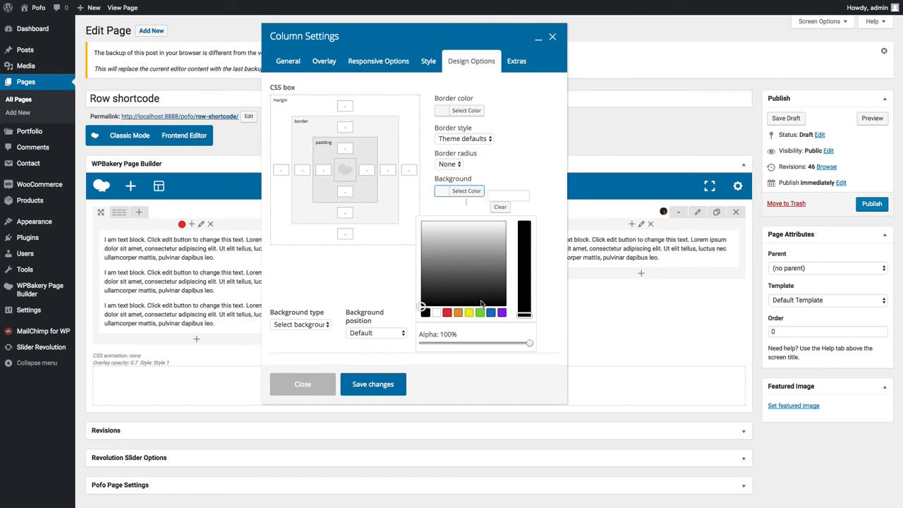
{"action": "left_click", "coordinate": [480, 313]}
{"action": "left_click", "coordinate": [396, 290]}
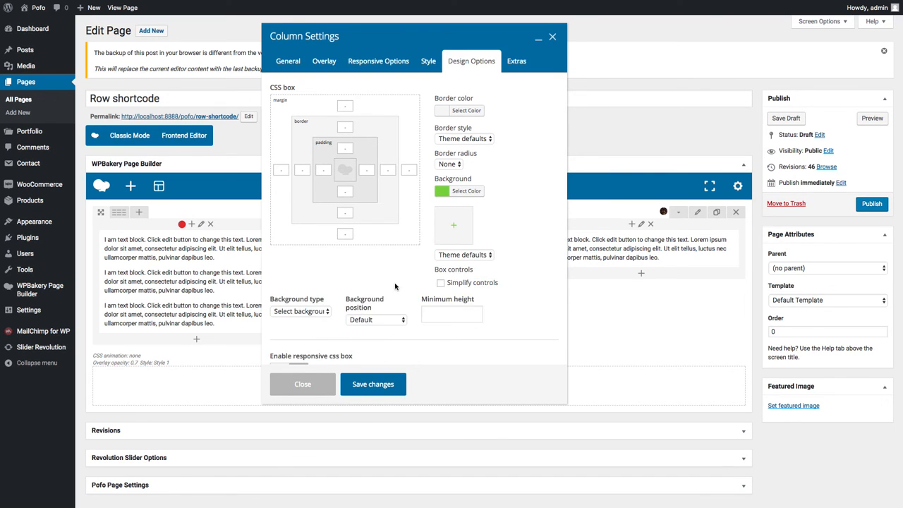
{"action": "left_click", "coordinate": [372, 384]}
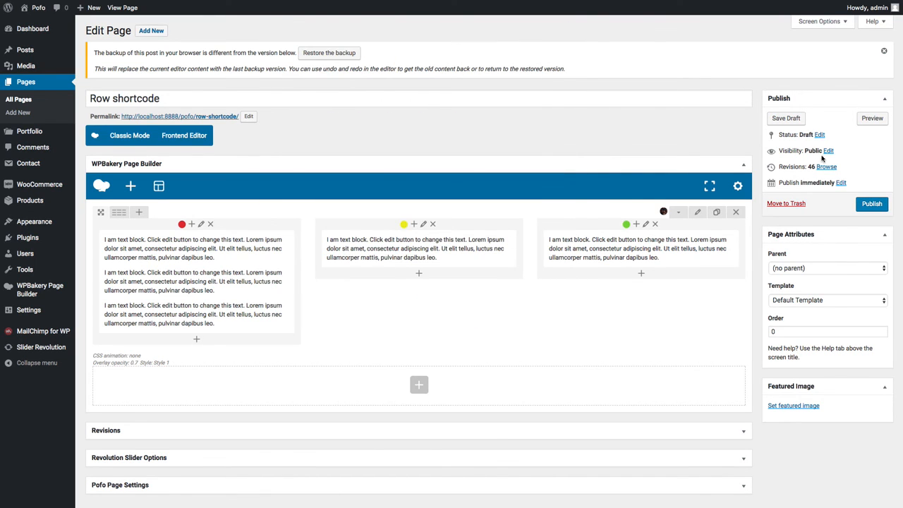
{"action": "left_click", "coordinate": [867, 120]}
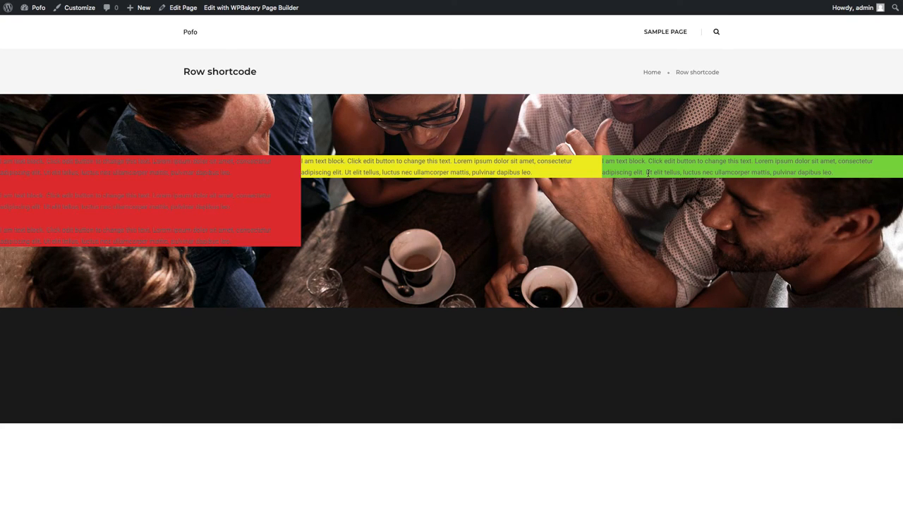
{"action": "key", "text": "super+w"}
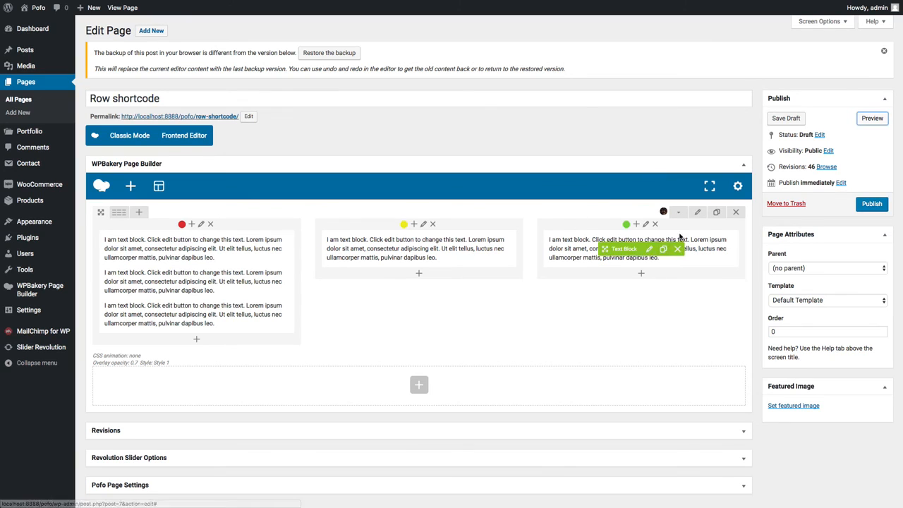
- Enable equal height for the row's columns, save the changes and preview the page
{"action": "left_click", "coordinate": [697, 213]}
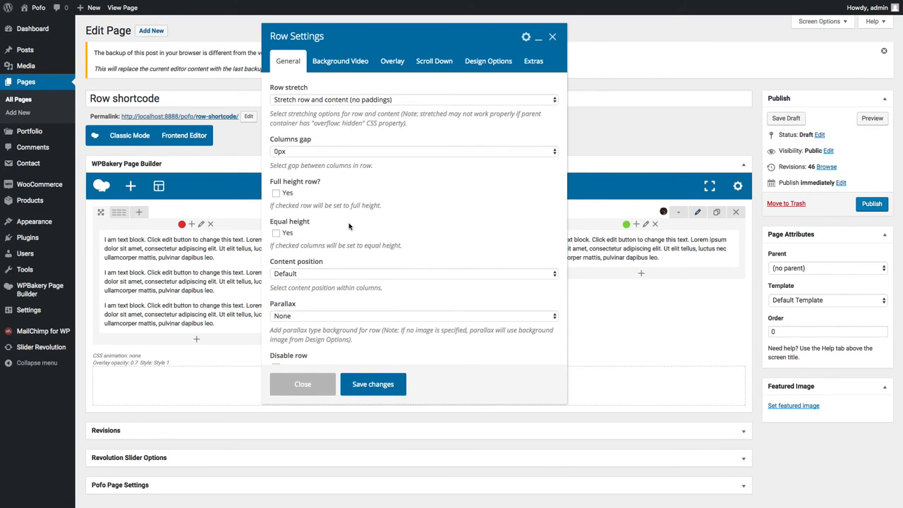
{"action": "left_click", "coordinate": [276, 234]}
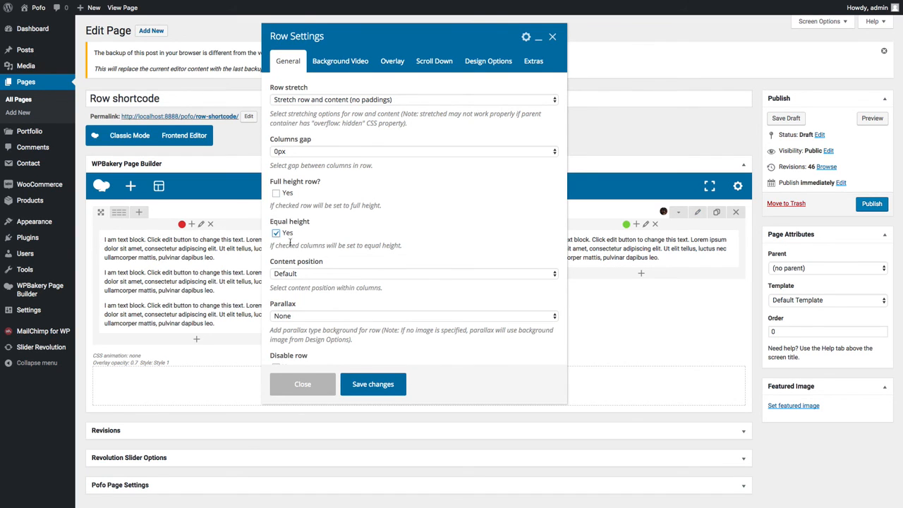
{"action": "left_click", "coordinate": [372, 384]}
{"action": "left_click", "coordinate": [874, 119]}
- Set the row's columns gap to 20px and save the changes
{"action": "left_click", "coordinate": [311, 153]}
{"action": "left_click", "coordinate": [297, 222]}
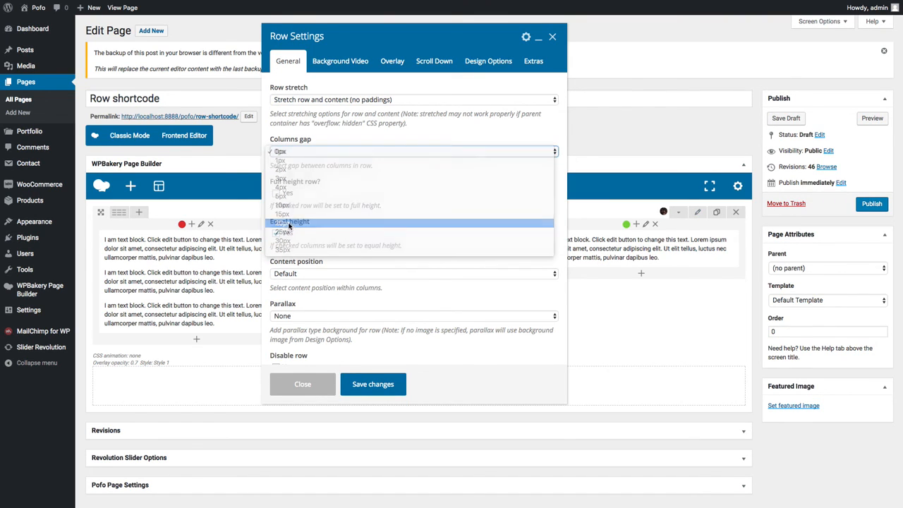
{"action": "left_click", "coordinate": [373, 384]}
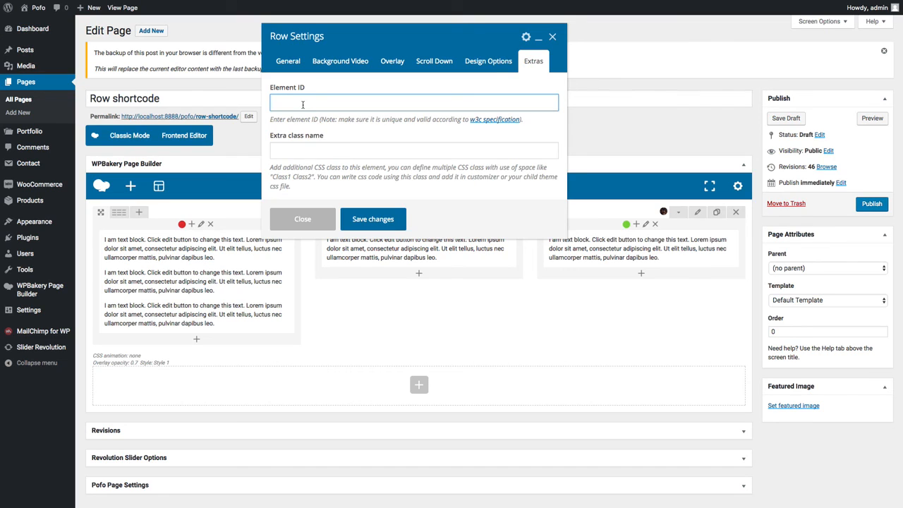
- Show the Extra class name field in the row's extra settings
{"action": "left_click", "coordinate": [296, 151]}
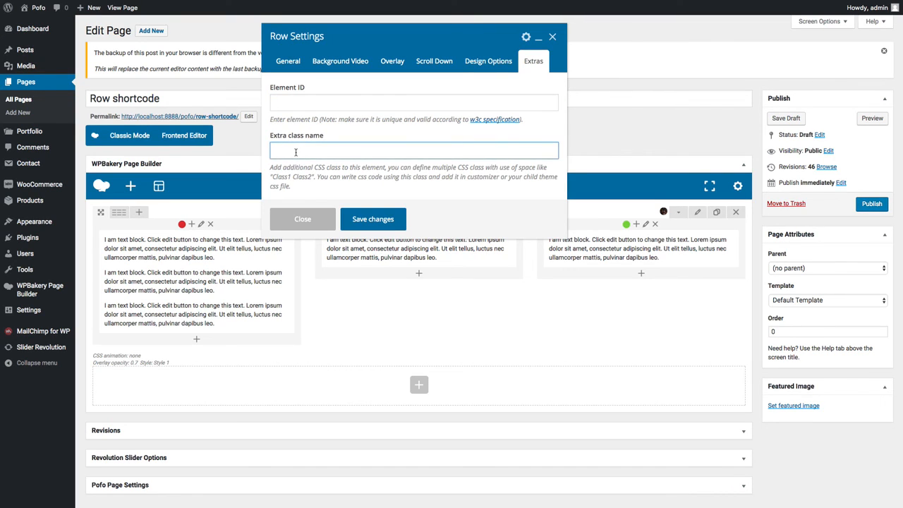